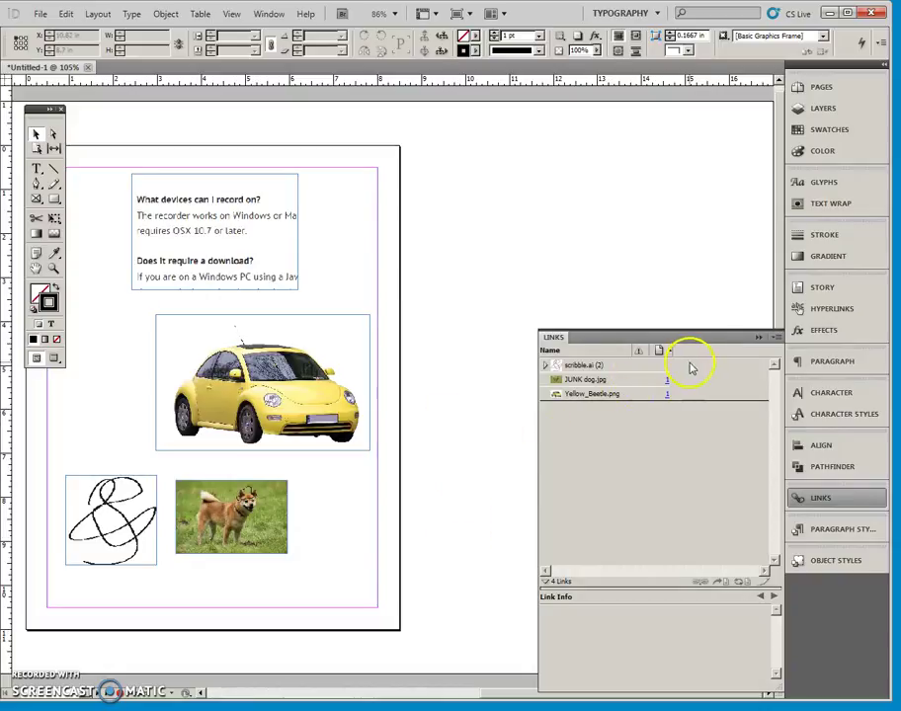
Step: Collapse and reopen the Links panel, then dismiss the panel list without choosing anything
{"action": "left_click", "coordinate": [759, 340]}
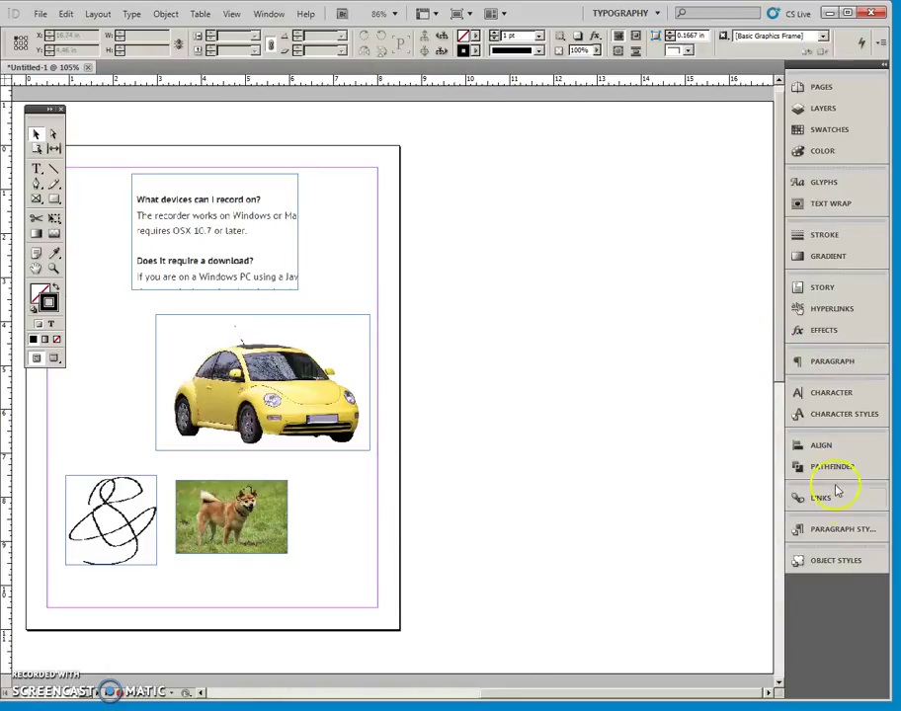
{"action": "left_click", "coordinate": [840, 502]}
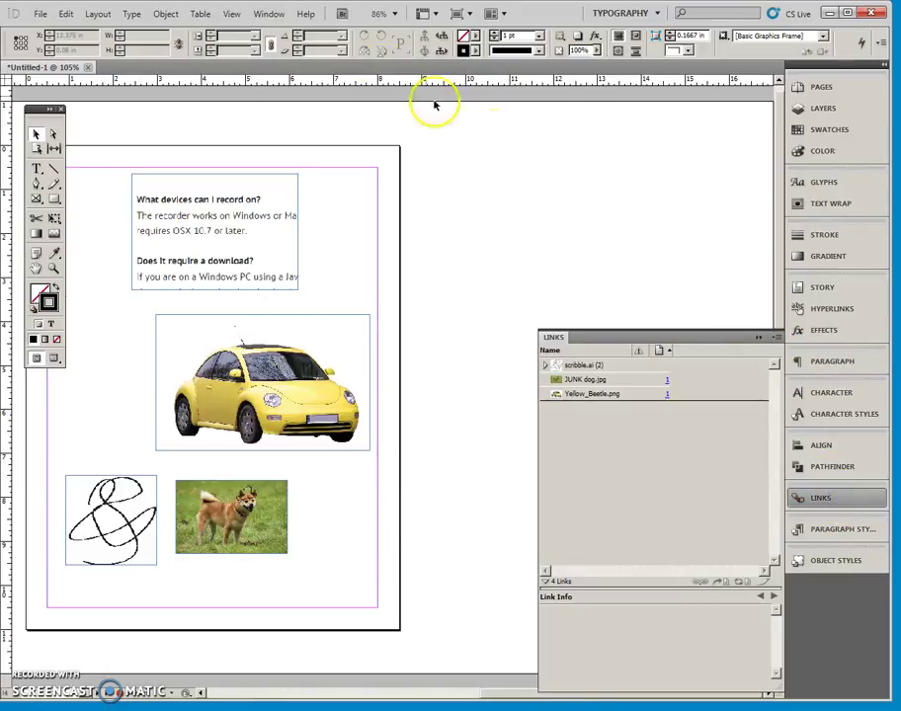
{"action": "left_click", "coordinate": [282, 13]}
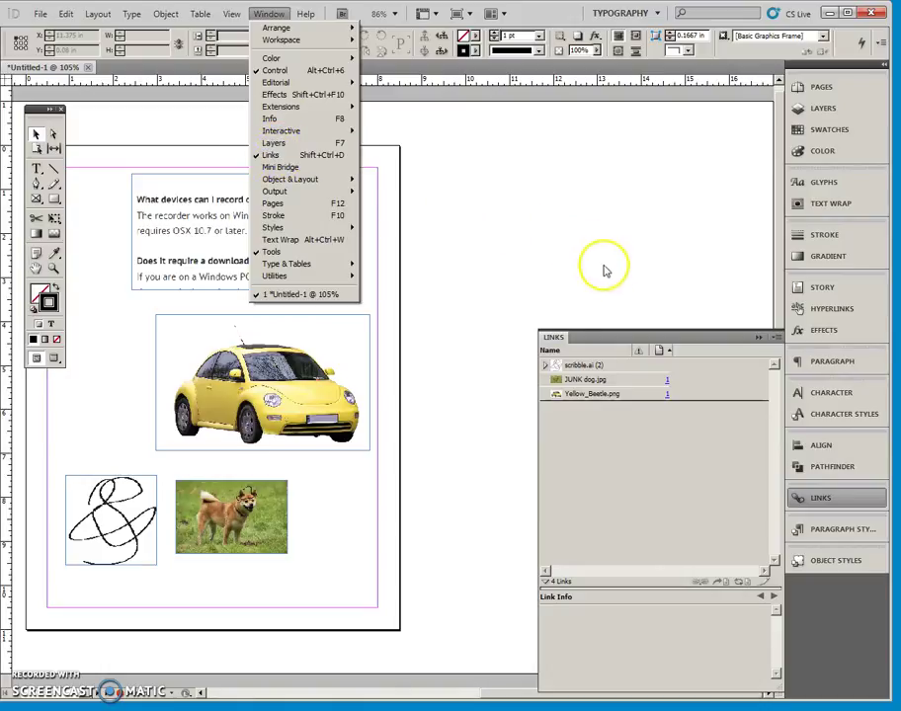
{"action": "left_click", "coordinate": [598, 333]}
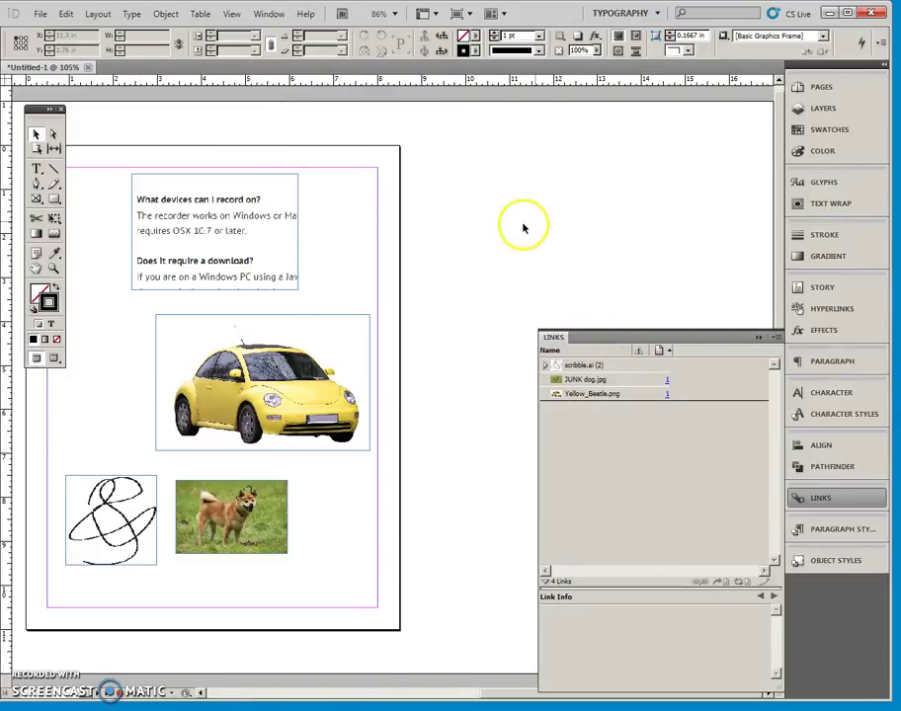
Step: Select the text frame, car photo and dog photo to show JUNK dog.jpg's link info: 20.4 KB RGB JPEG, OK
{"action": "left_click", "coordinate": [270, 230]}
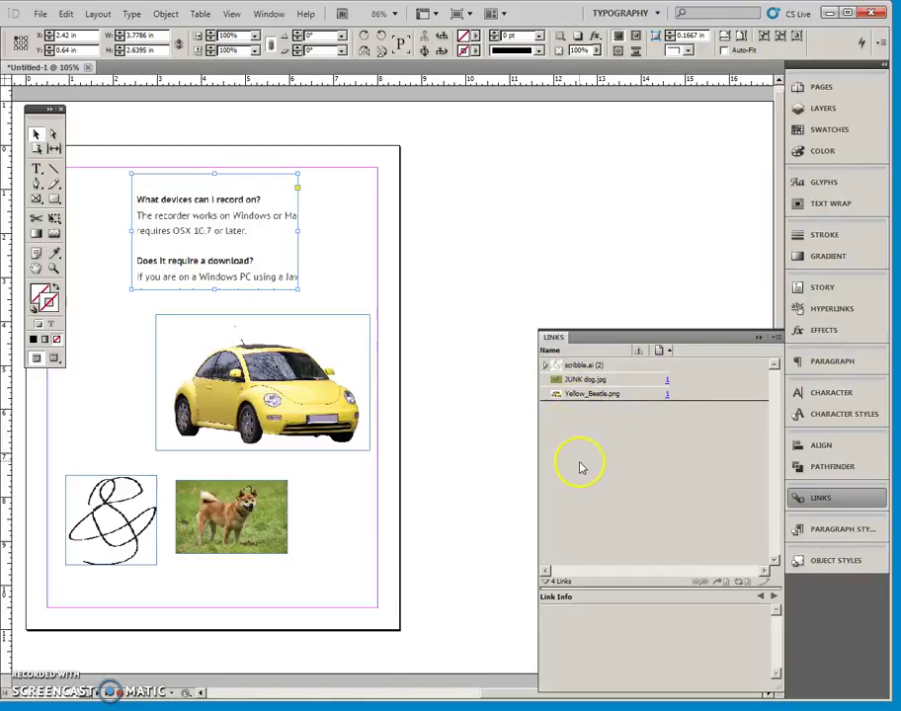
{"action": "left_click", "coordinate": [215, 232]}
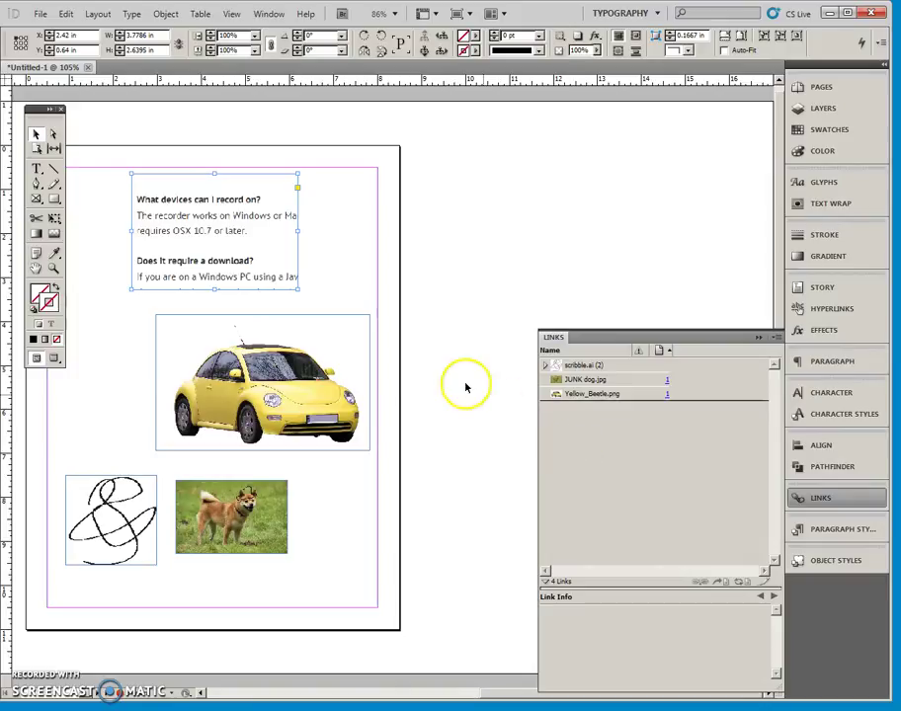
{"action": "left_click", "coordinate": [358, 347]}
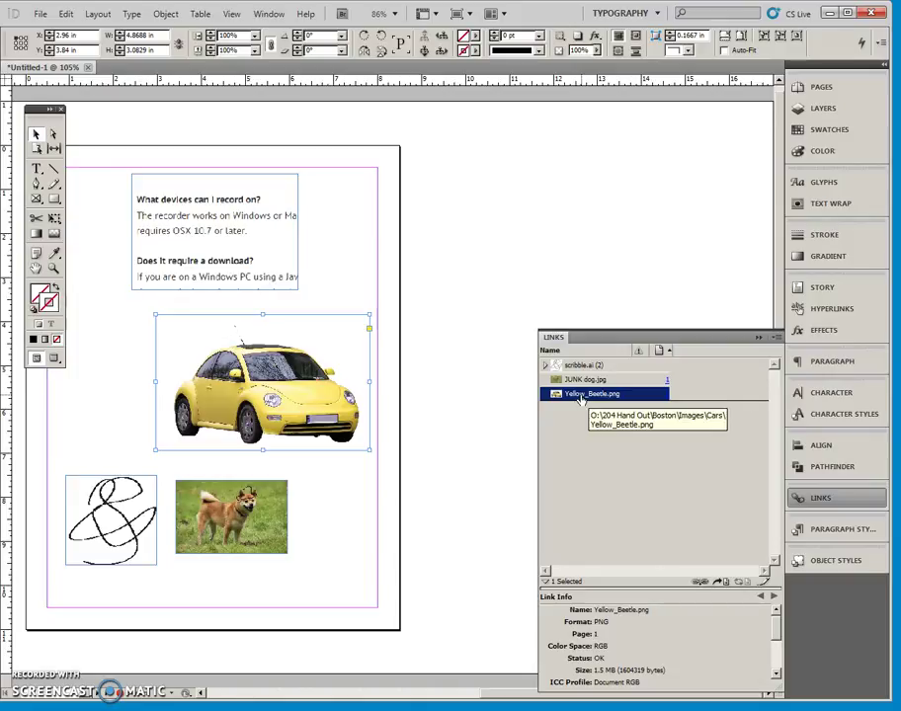
{"action": "left_click", "coordinate": [272, 533]}
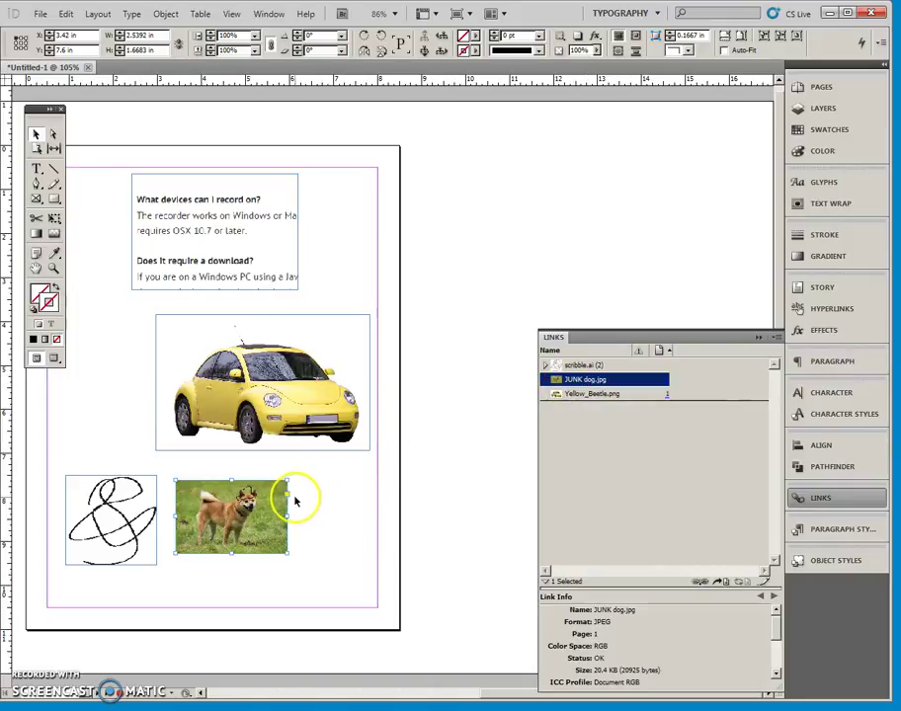
{"action": "left_click_drag", "start_coordinate": [432, 446], "coordinate": [450, 431]}
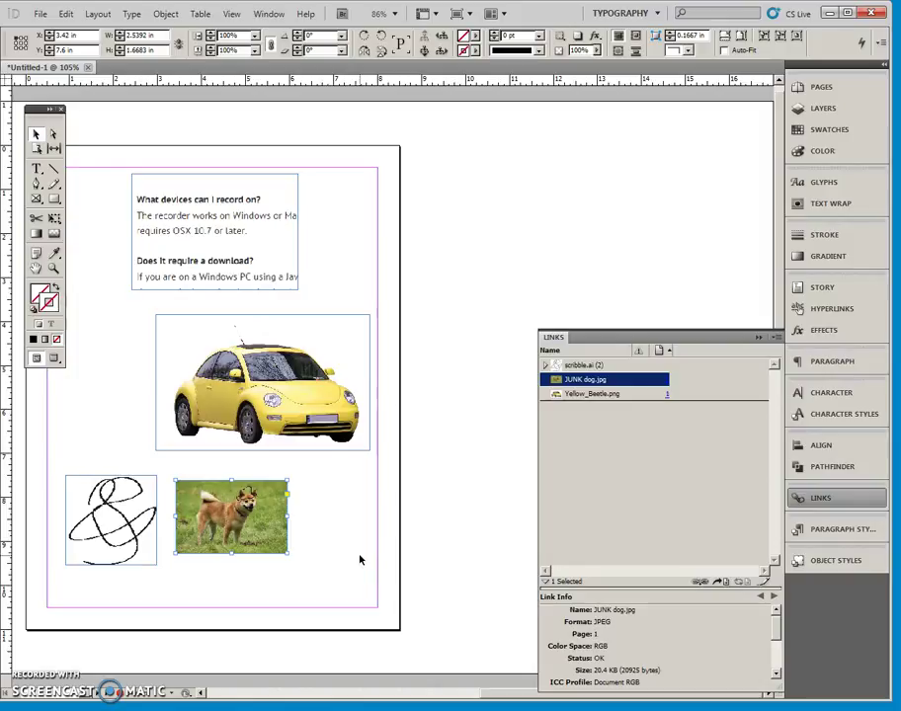
{"action": "left_click_drag", "start_coordinate": [281, 528], "coordinate": [271, 534]}
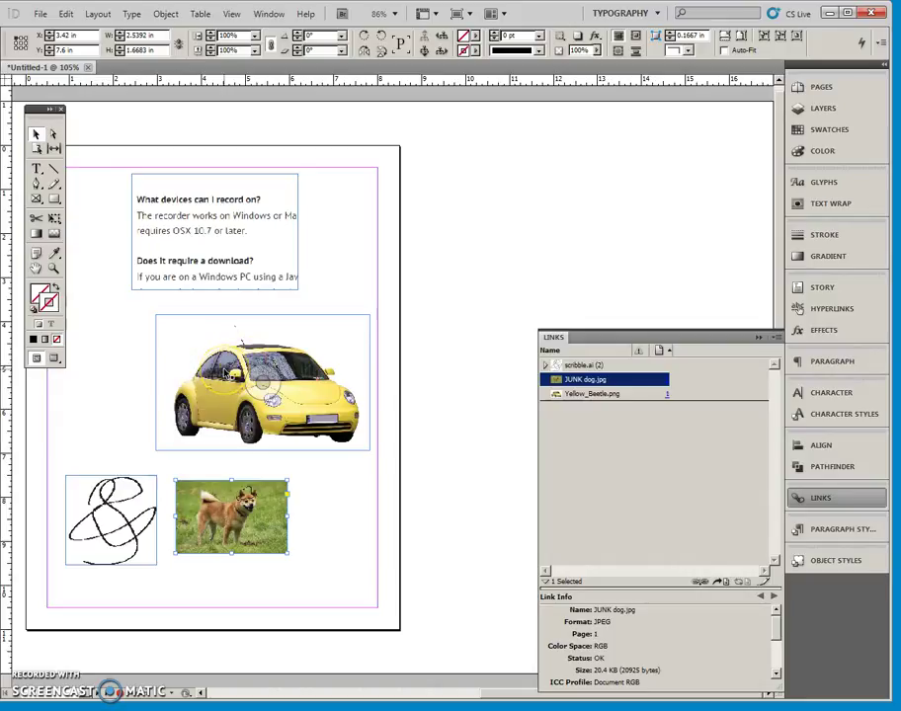
Step: Set Display Performance to High Quality Display
{"action": "left_click", "coordinate": [231, 14]}
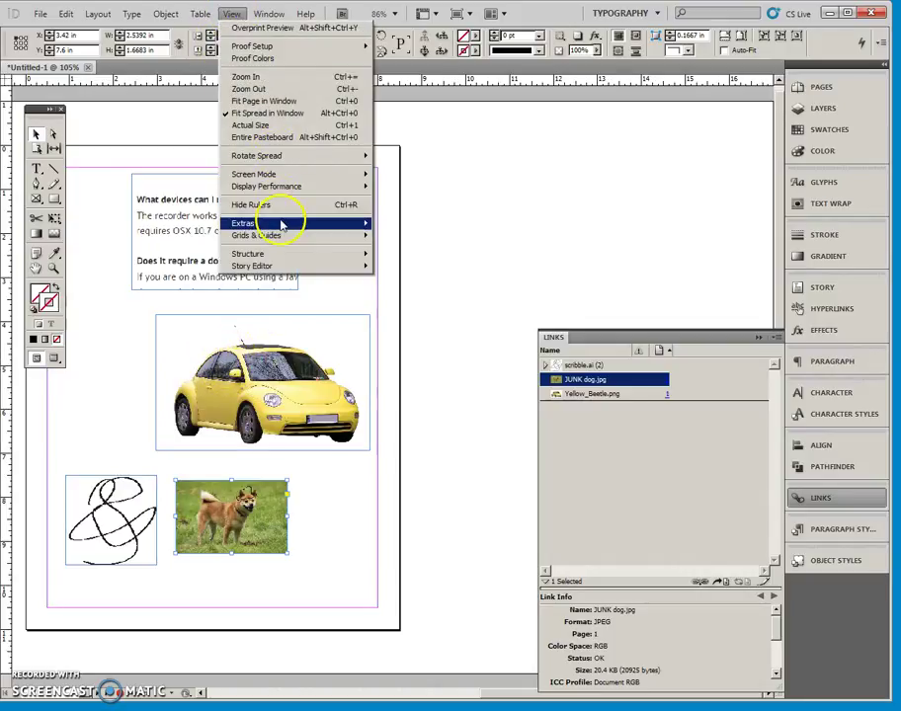
{"action": "mouse_move", "coordinate": [333, 190]}
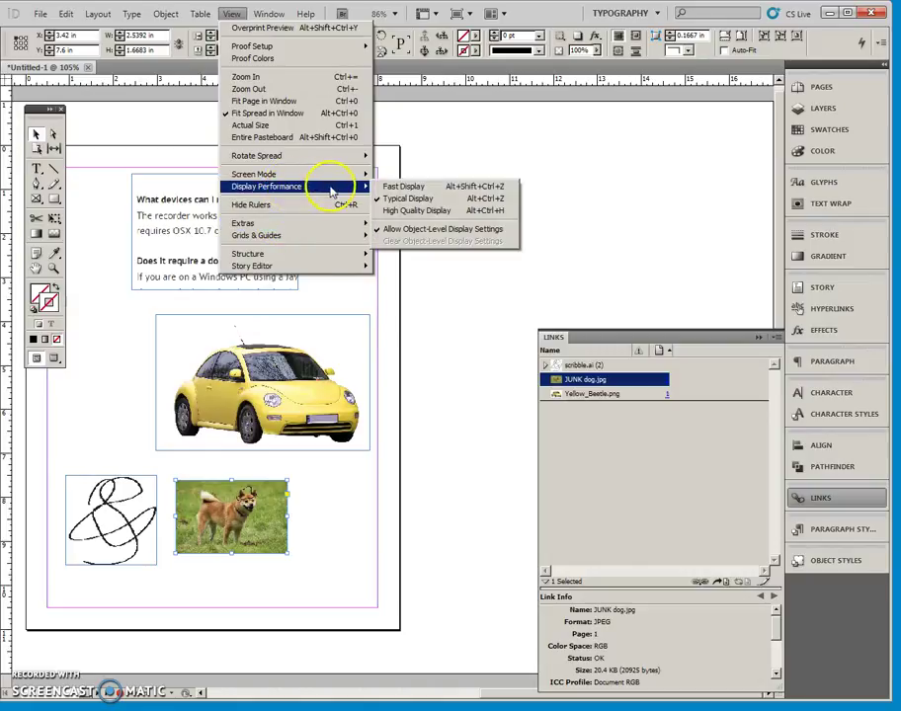
{"action": "left_click", "coordinate": [415, 216]}
Step: Deselect the dog photo and select the car image to inspect its sharper preview
{"action": "left_click", "coordinate": [336, 358]}
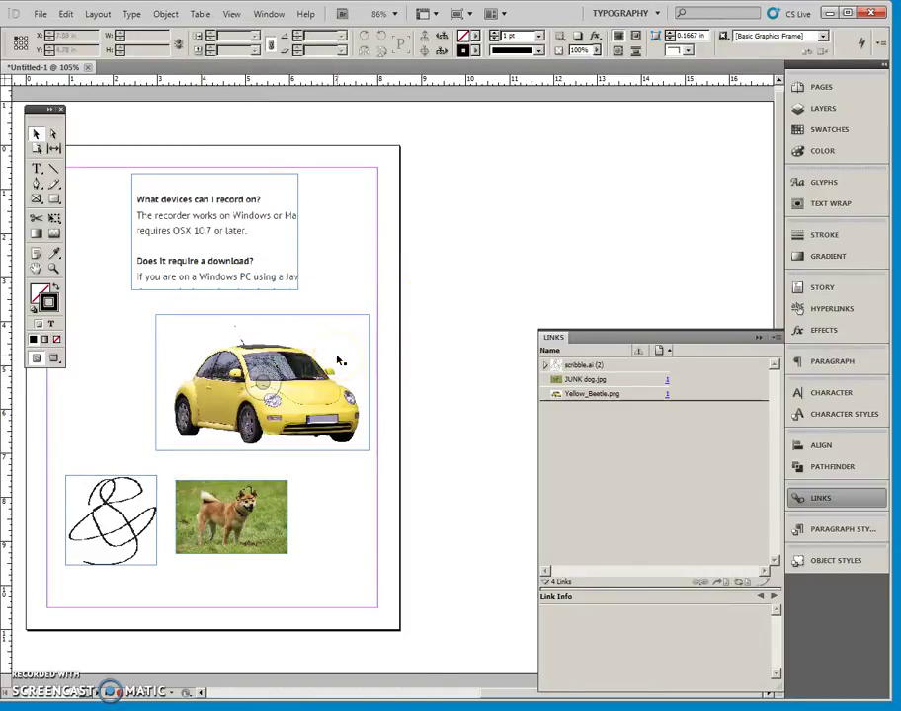
{"action": "left_click", "coordinate": [303, 394]}
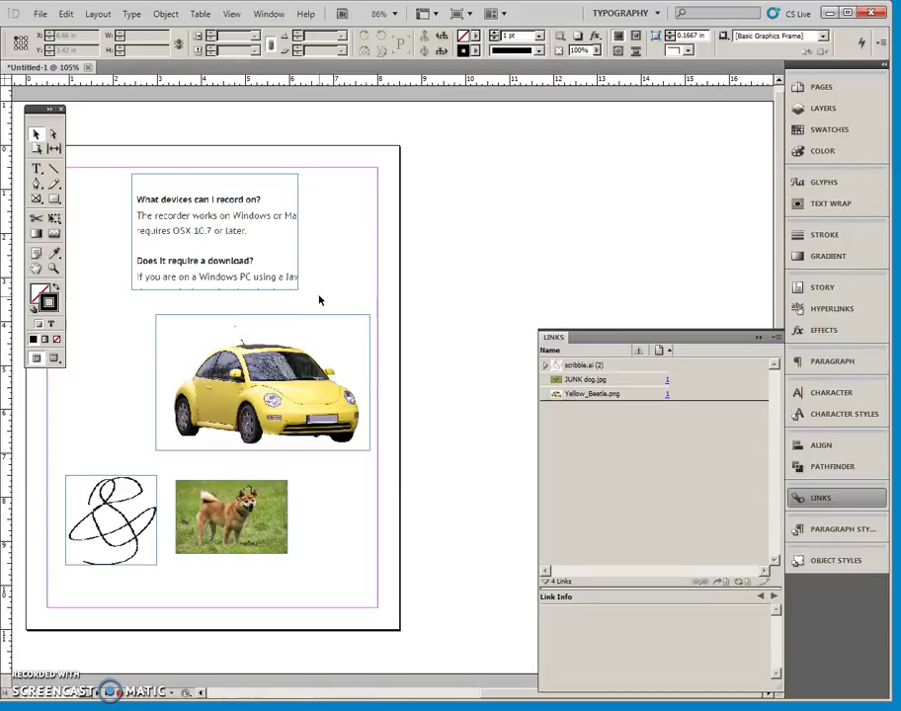
{"action": "left_click", "coordinate": [332, 376]}
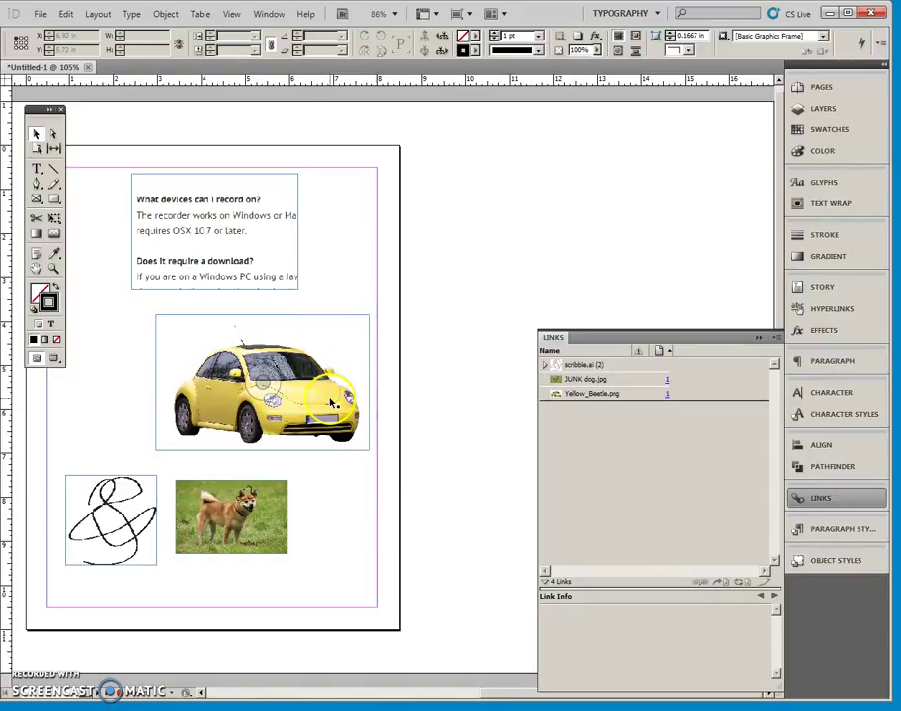
{"action": "left_click", "coordinate": [330, 400]}
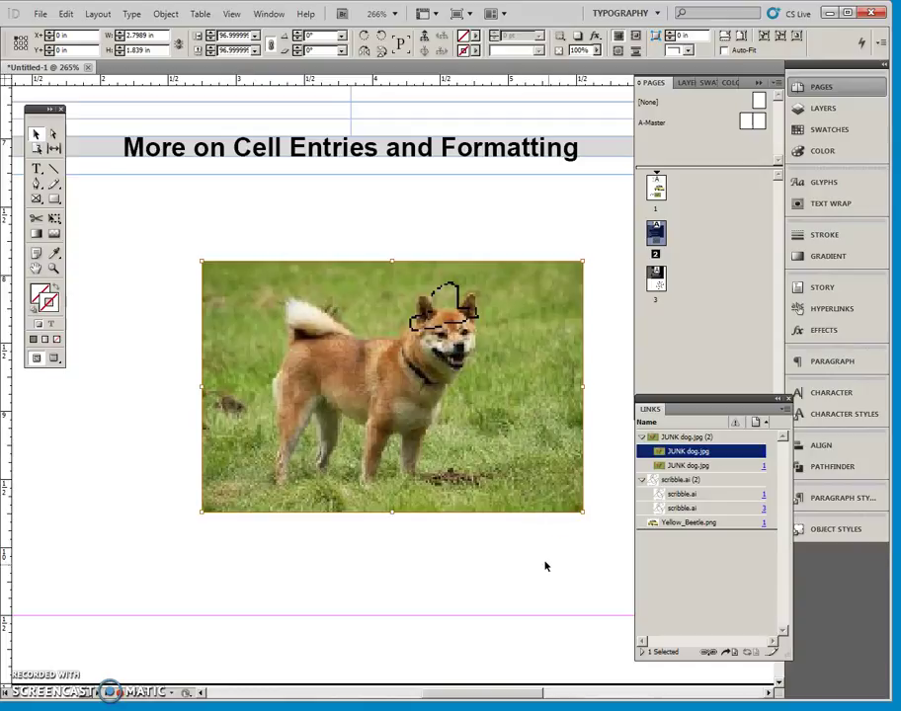
Step: From page 1, go to the second scribble.ai placement, then the second JUNK dog.jpg placement
{"action": "double_click", "coordinate": [656, 187]}
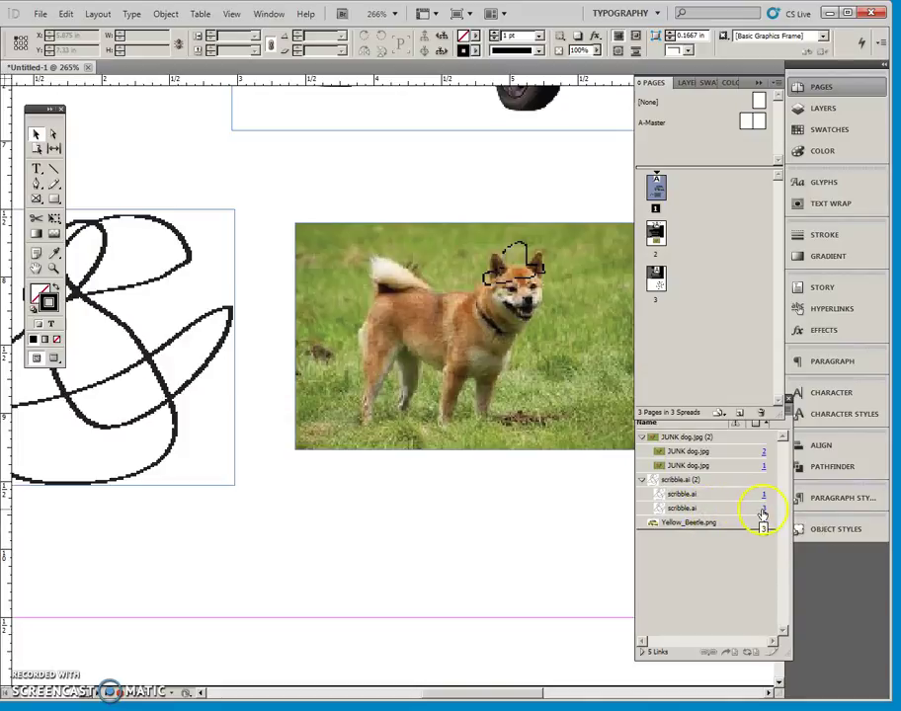
{"action": "left_click", "coordinate": [709, 509]}
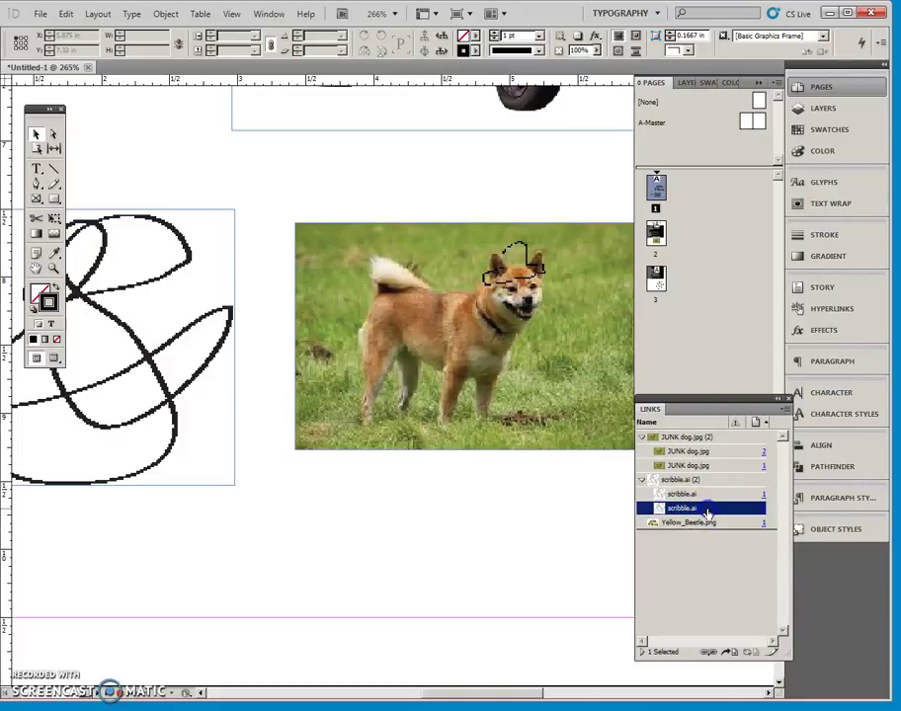
{"action": "left_click", "coordinate": [727, 654]}
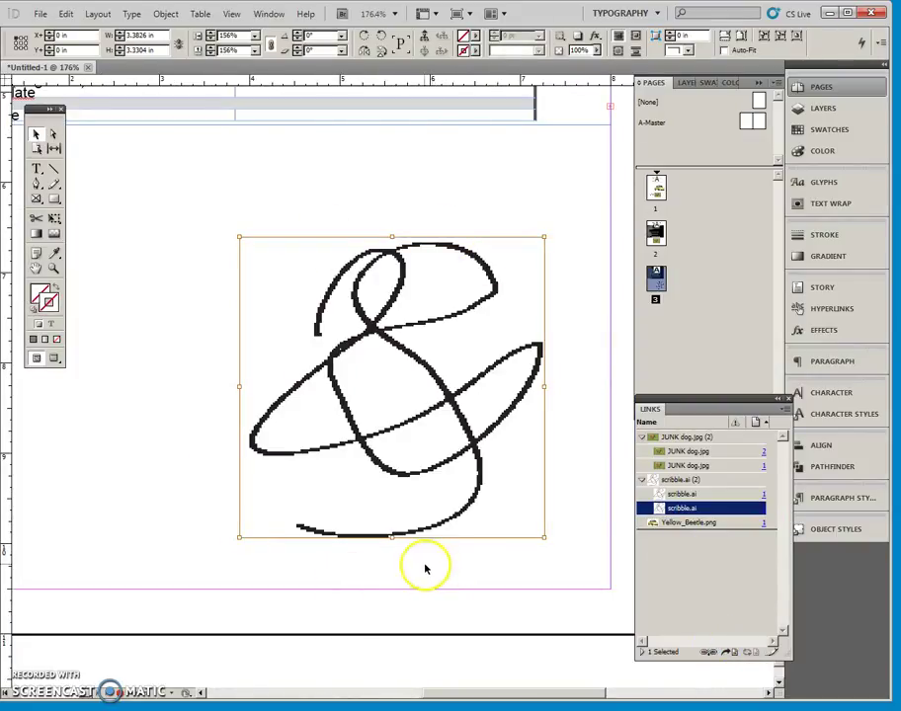
{"action": "left_click", "coordinate": [723, 467]}
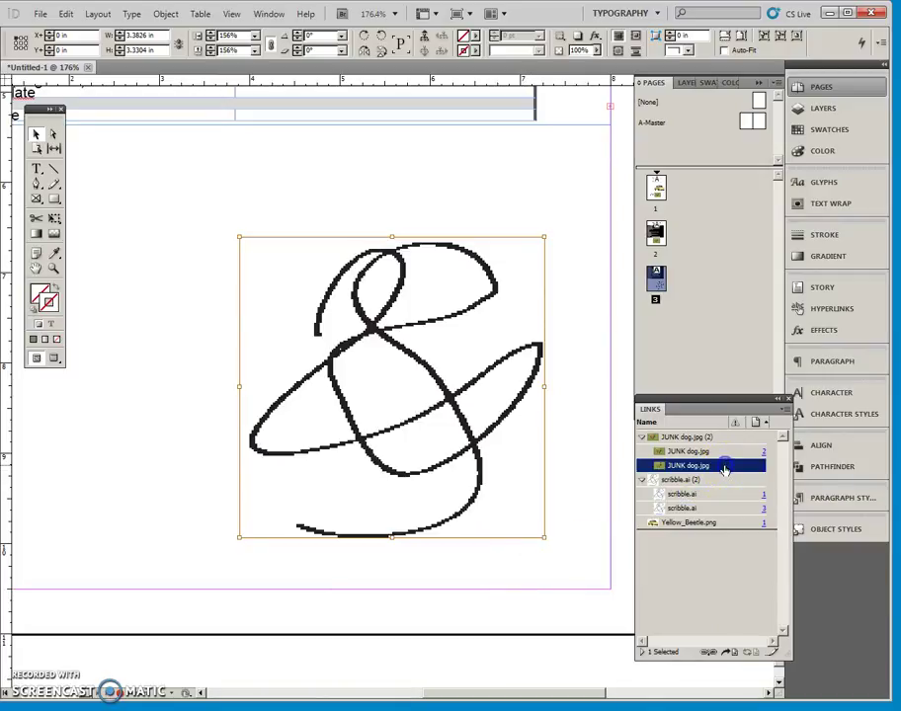
{"action": "left_click", "coordinate": [726, 653]}
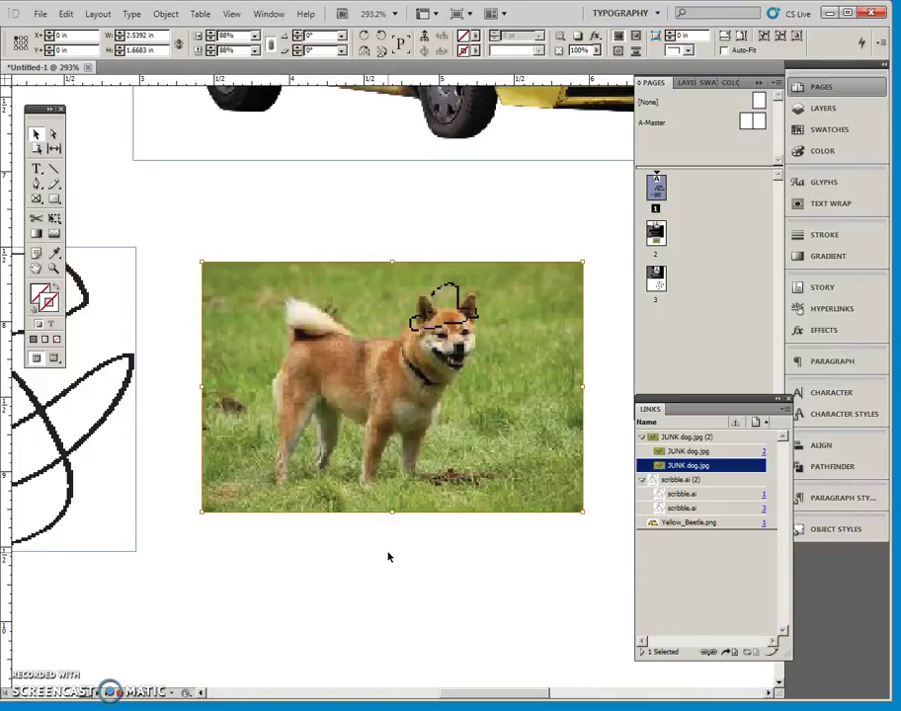
Step: Show JUNK dog.jpg's file details and enlarge the Link Info area
{"action": "double_click", "coordinate": [723, 468]}
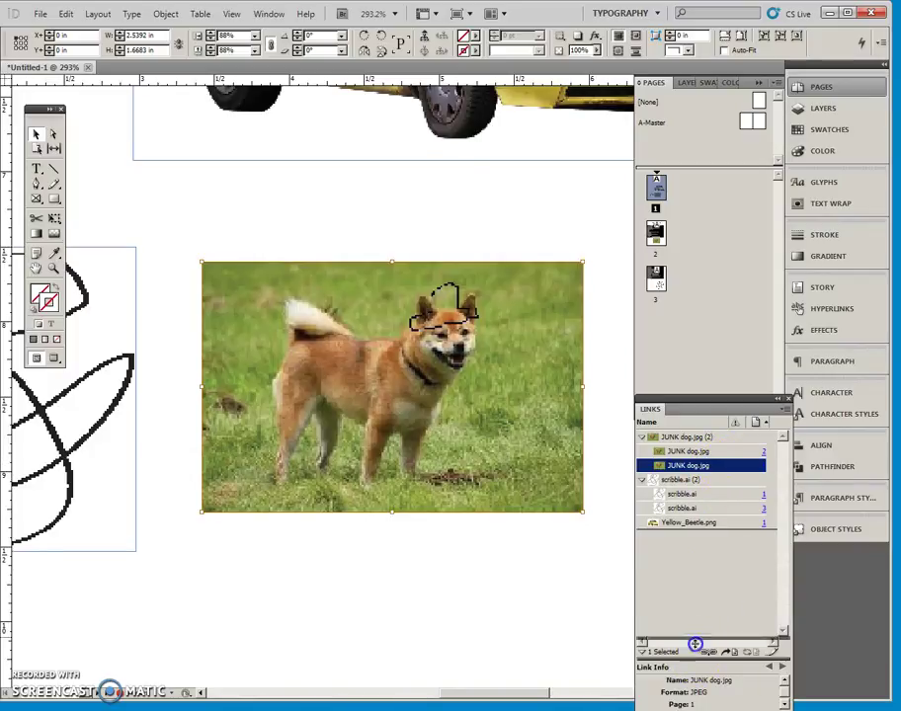
{"action": "left_click_drag", "start_coordinate": [693, 643], "coordinate": [701, 551]}
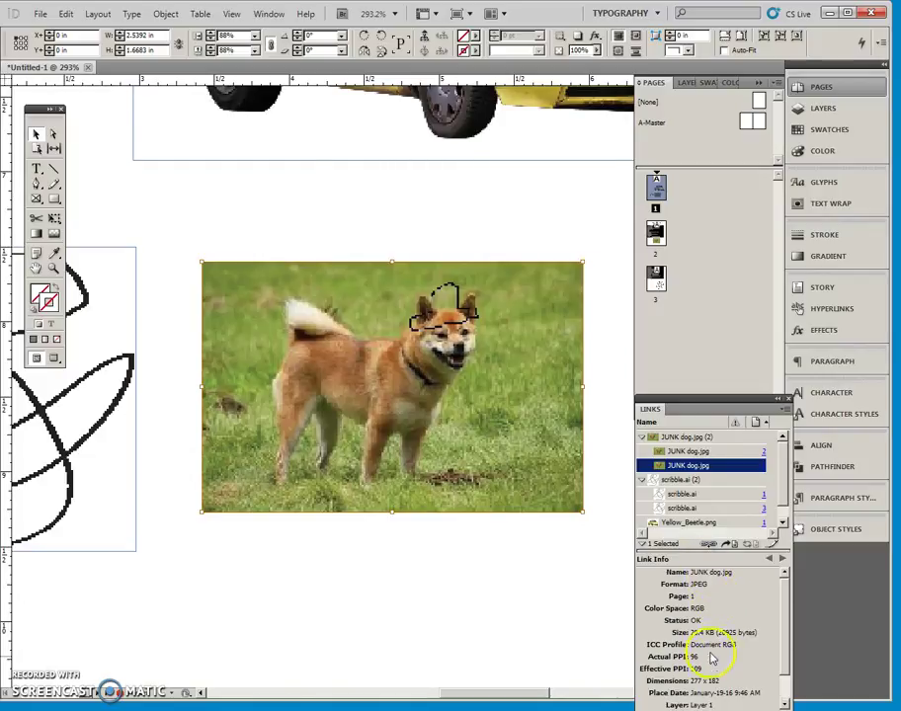
{"action": "scroll", "coordinate": [783, 633], "scroll_direction": "down", "scroll_amount": 3}
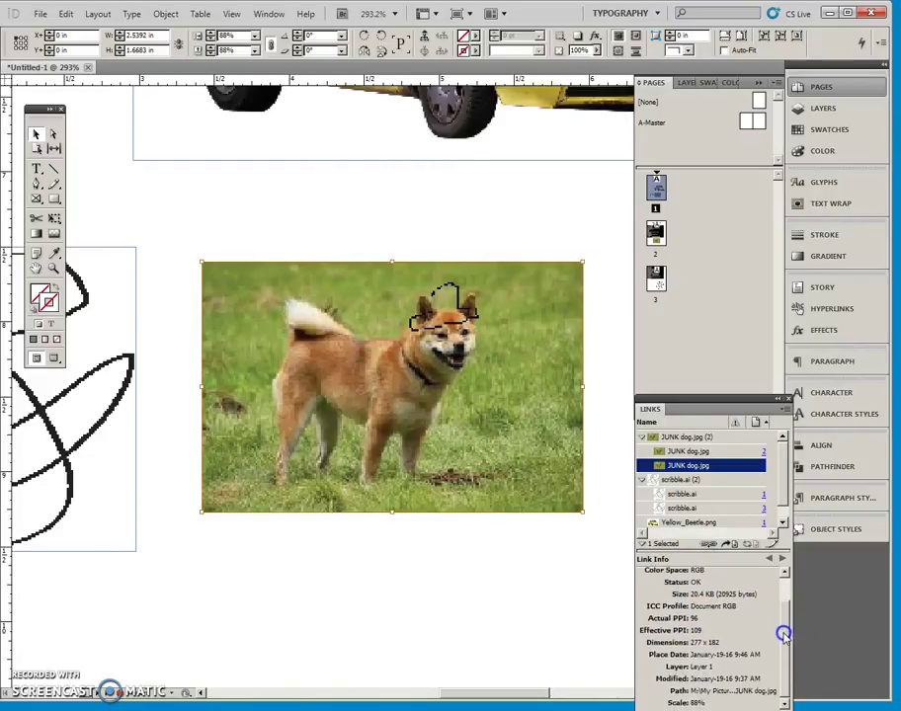
{"action": "scroll", "coordinate": [784, 618], "scroll_direction": "up", "scroll_amount": 2}
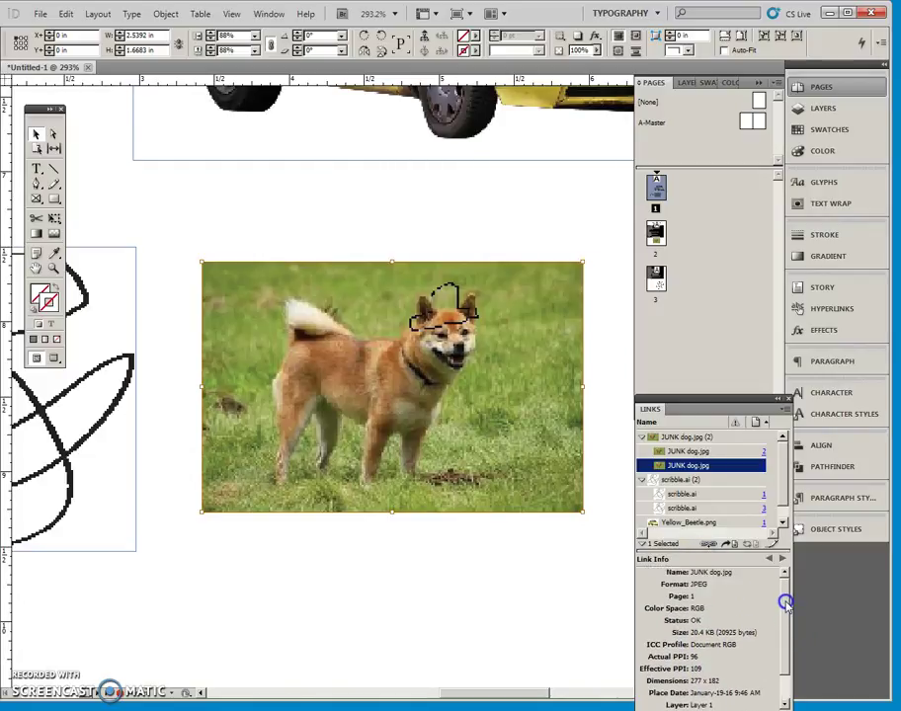
Step: Show scribble.ai's details (1 MB Adobe PDF, OK) and go to its page 3 placement
{"action": "left_click", "coordinate": [707, 496]}
{"action": "double_click", "coordinate": [708, 496]}
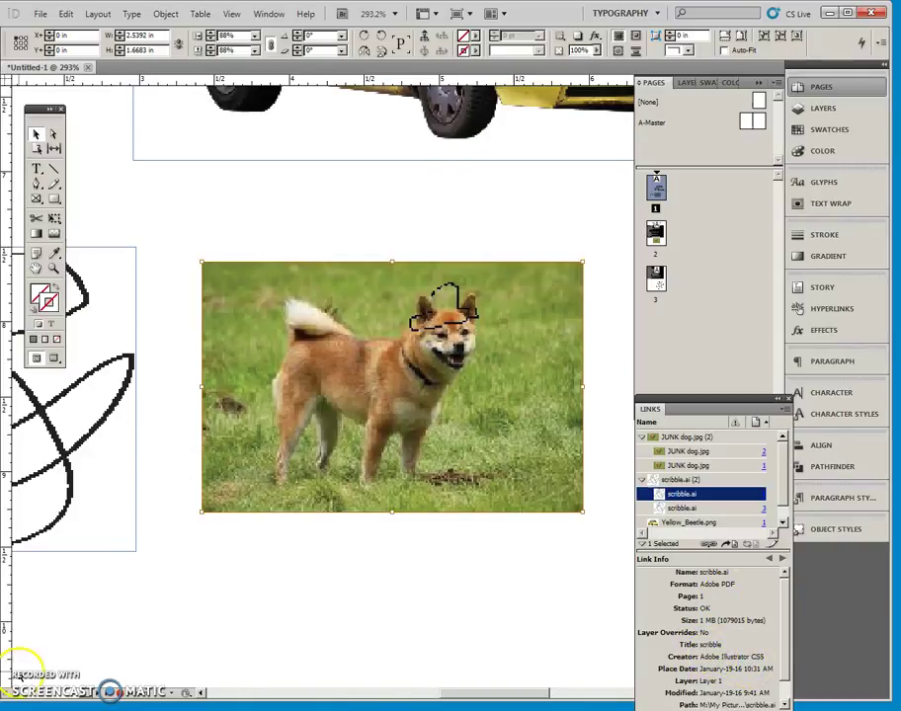
{"action": "left_click", "coordinate": [35, 679]}
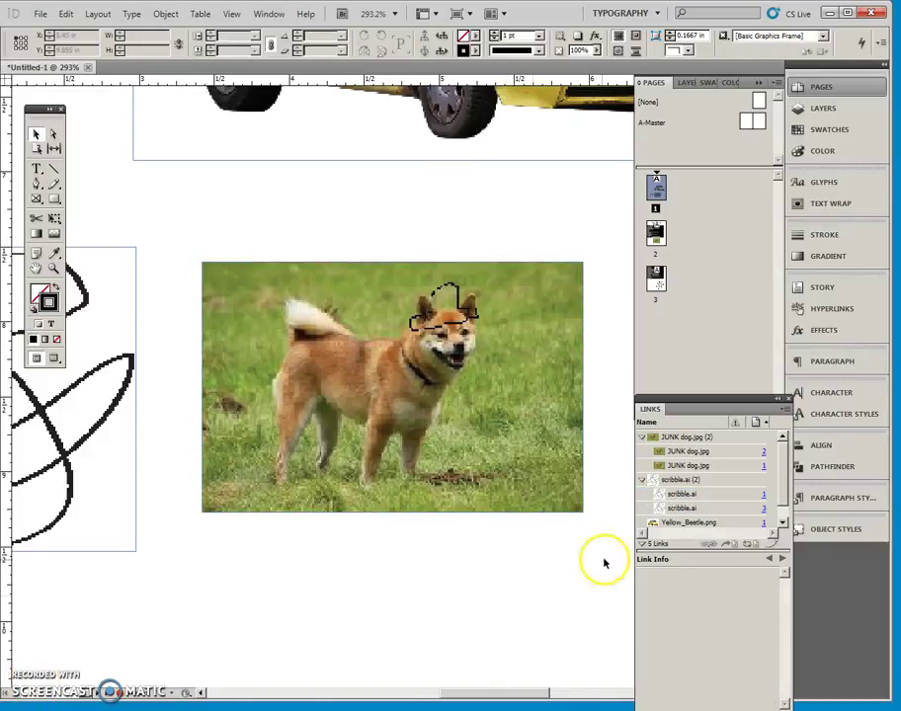
{"action": "left_click", "coordinate": [696, 510]}
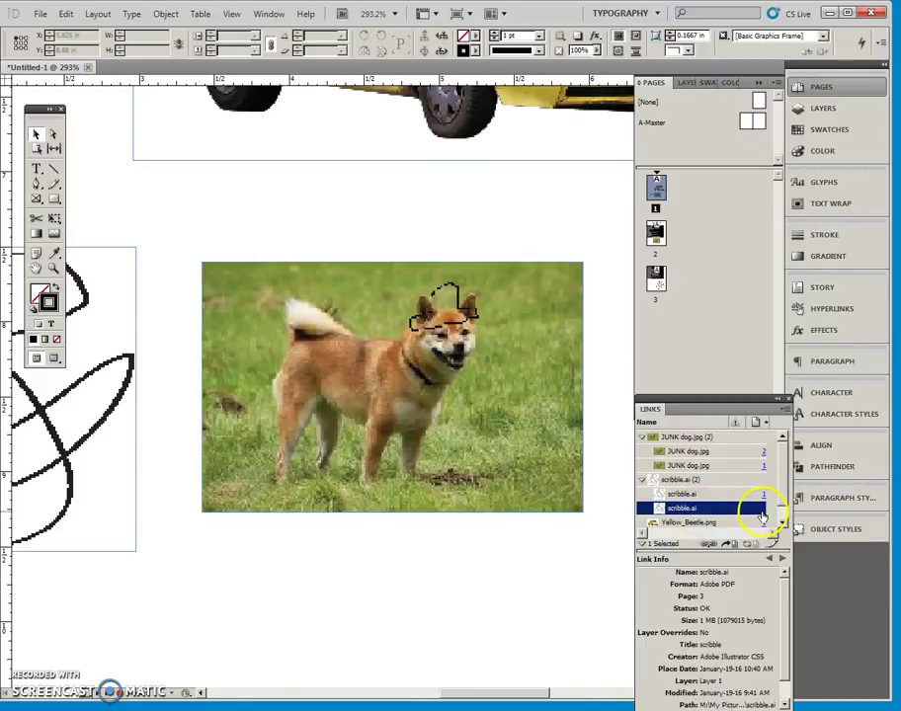
{"action": "left_click", "coordinate": [732, 545]}
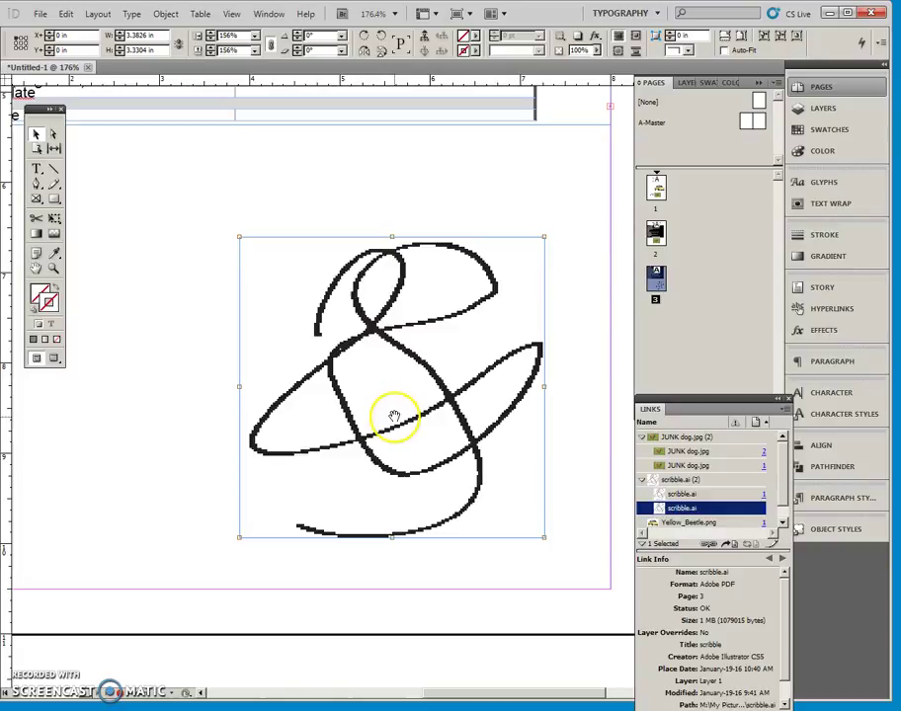
Step: Open scribble.ai in Illustrator with Edit Original
{"action": "left_click", "coordinate": [774, 546]}
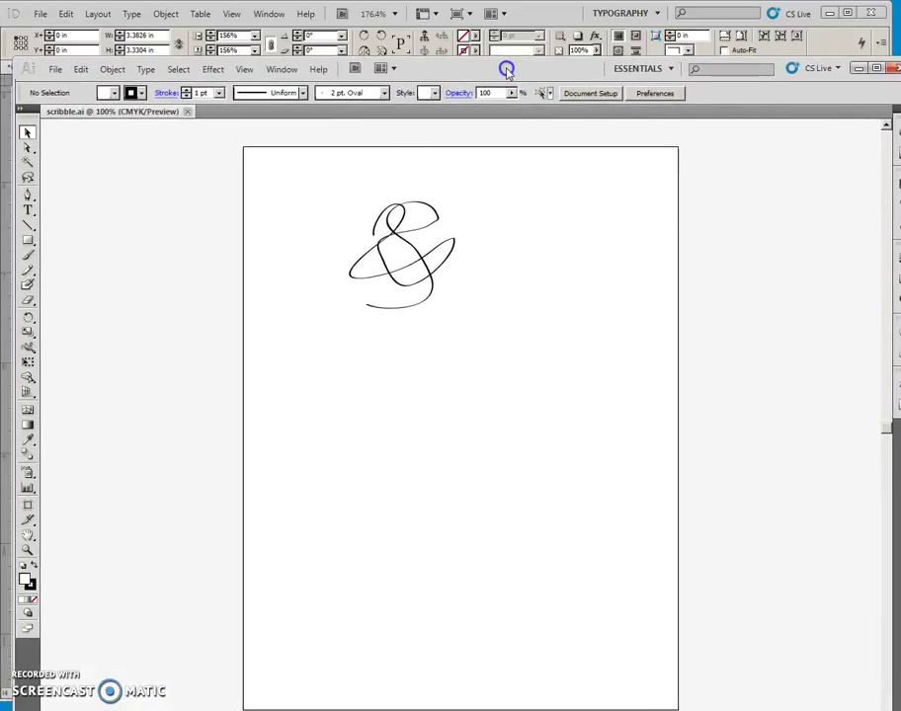
Step: Draw a square over the scribble drawing and fill it with red
{"action": "left_click", "coordinate": [447, 161]}
{"action": "left_click", "coordinate": [389, 235]}
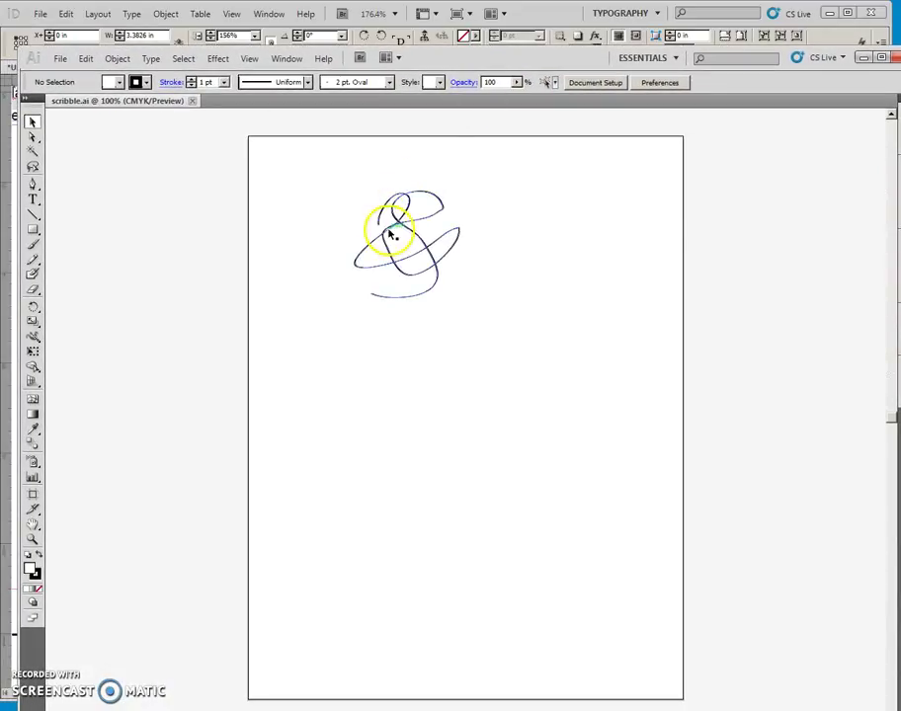
{"action": "left_click", "coordinate": [161, 202]}
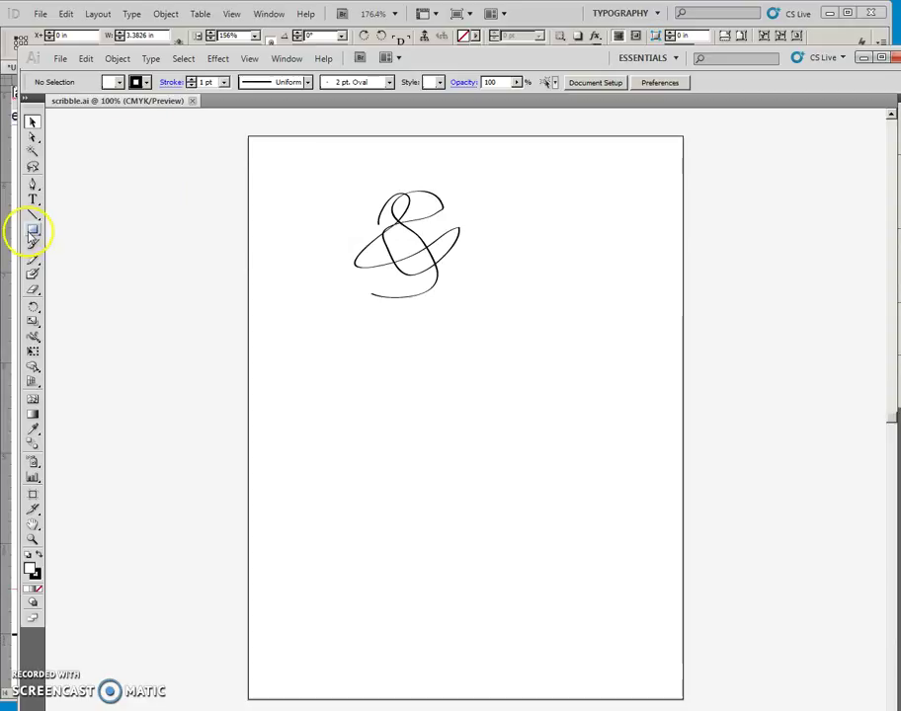
{"action": "mouse_move", "coordinate": [344, 184]}
{"action": "left_mouse_down"}
{"action": "mouse_move", "coordinate": [371, 228]}
{"action": "mouse_move", "coordinate": [464, 297]}
{"action": "left_mouse_up"}
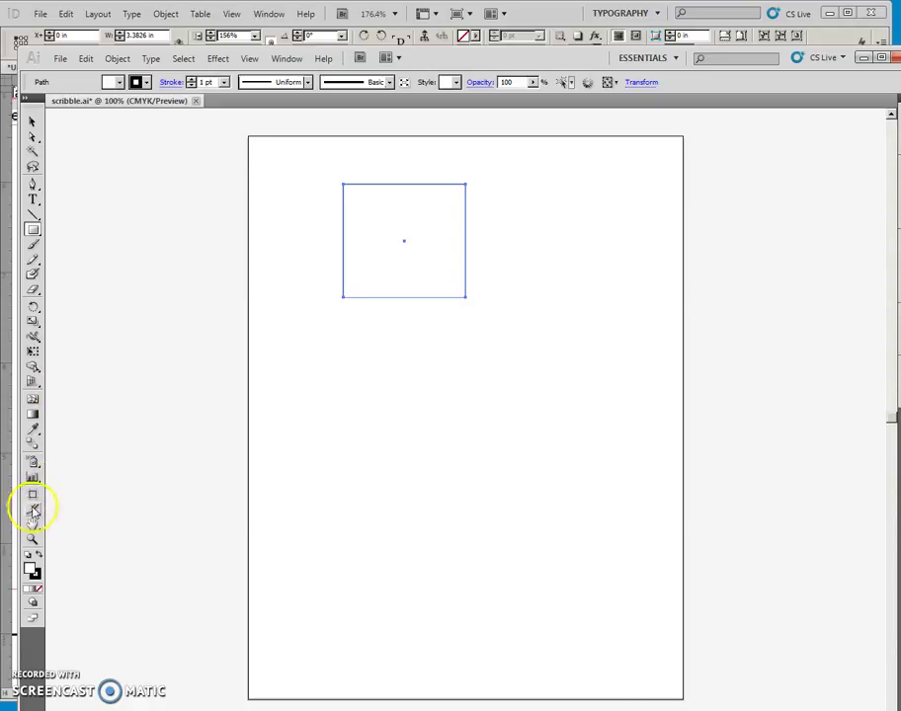
{"action": "left_click", "coordinate": [31, 570]}
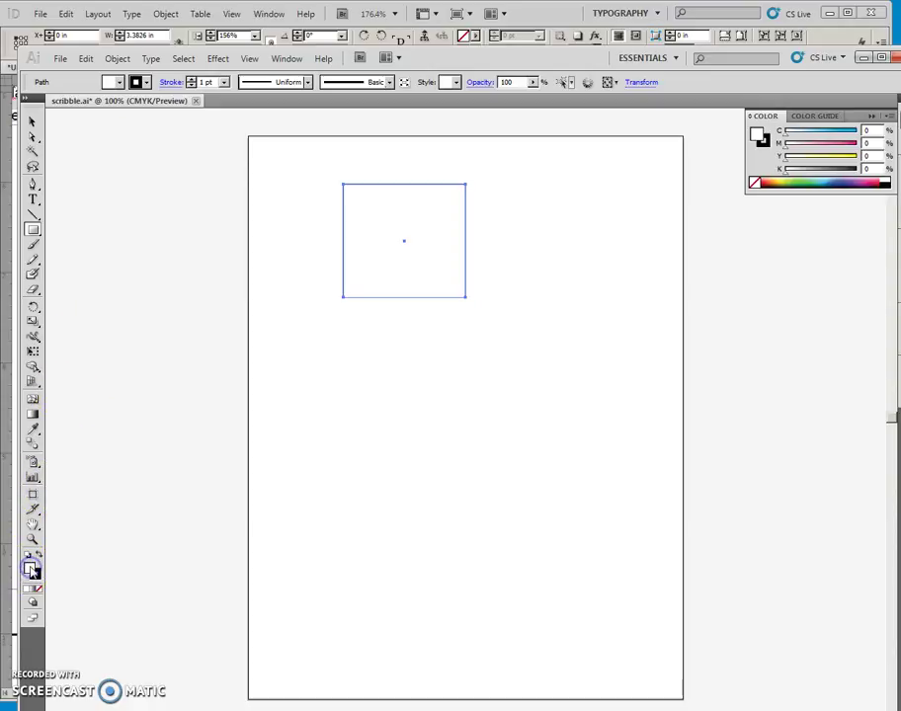
{"action": "left_click", "coordinate": [766, 184]}
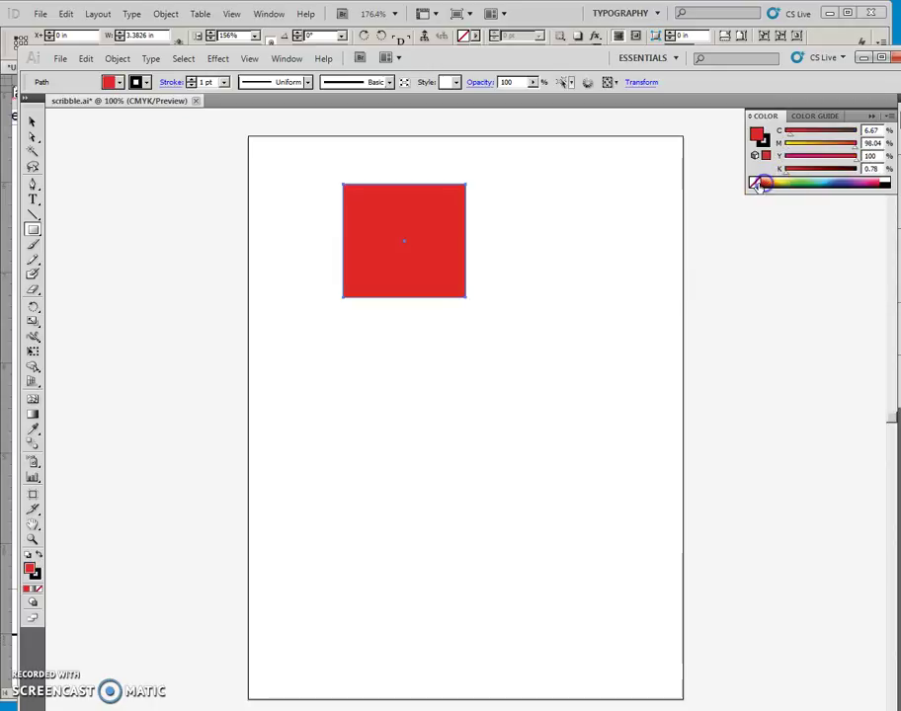
Step: Arrange the red square behind the scribble with Send to Back, then return to InDesign
{"action": "left_click", "coordinate": [33, 121]}
{"action": "right_click", "coordinate": [387, 233]}
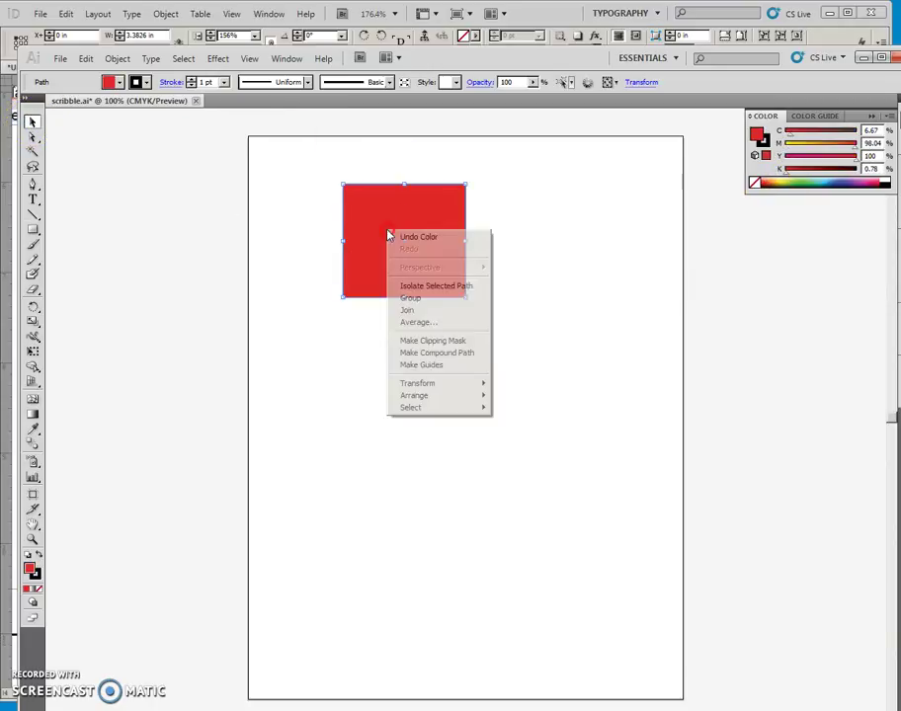
{"action": "mouse_move", "coordinate": [419, 397]}
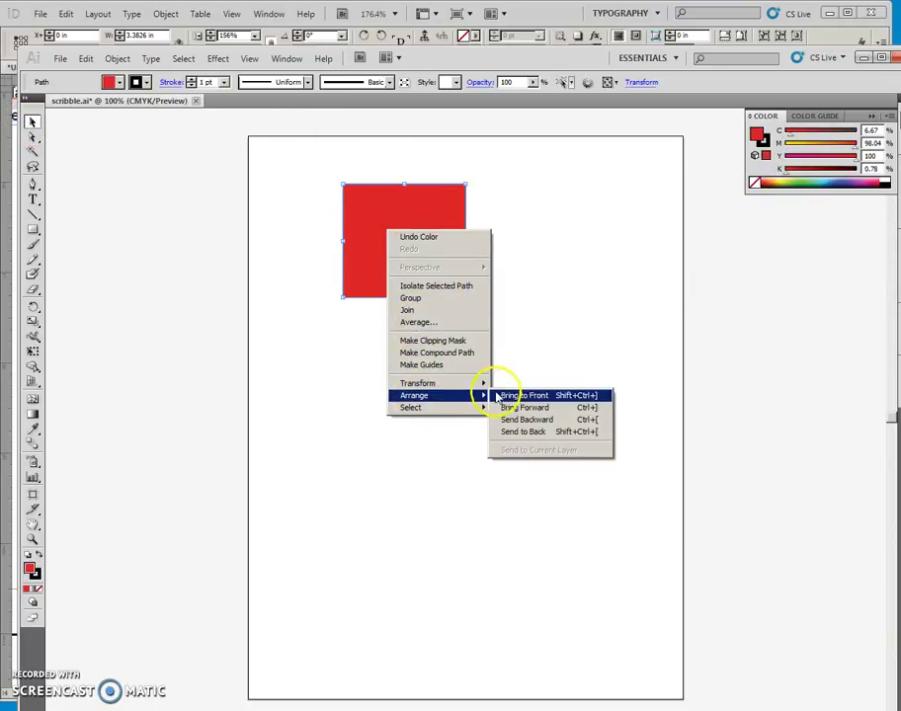
{"action": "left_click", "coordinate": [508, 407]}
{"action": "right_click", "coordinate": [435, 287]}
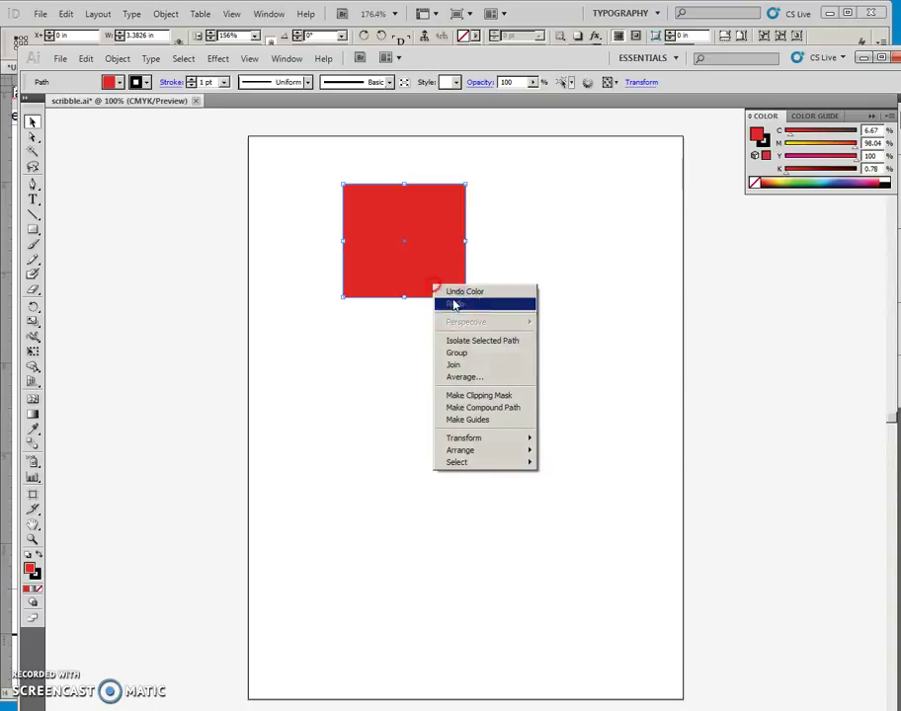
{"action": "mouse_move", "coordinate": [529, 453]}
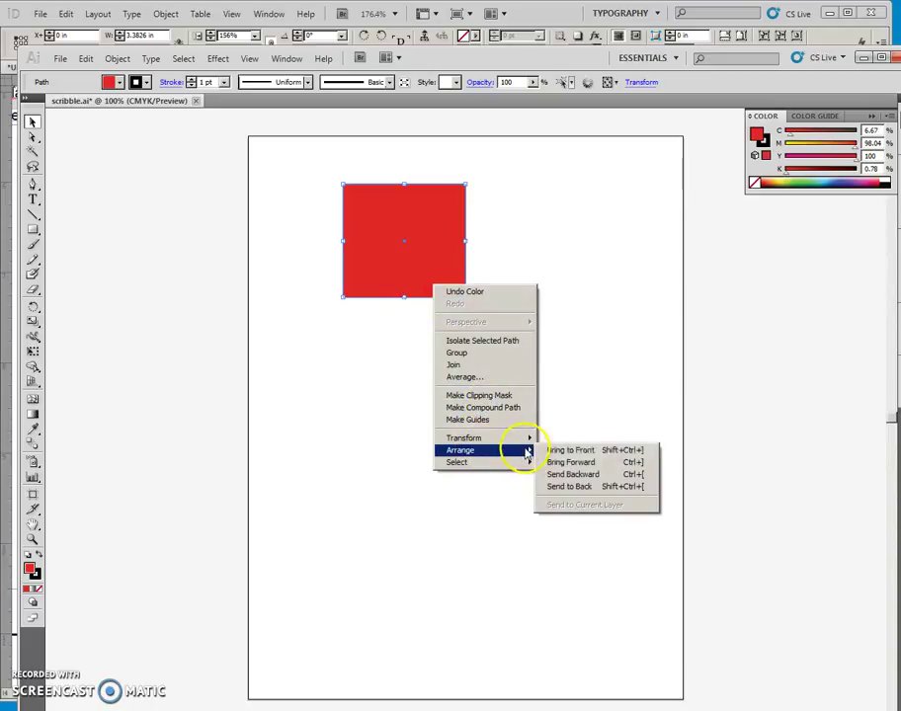
{"action": "left_click", "coordinate": [565, 488]}
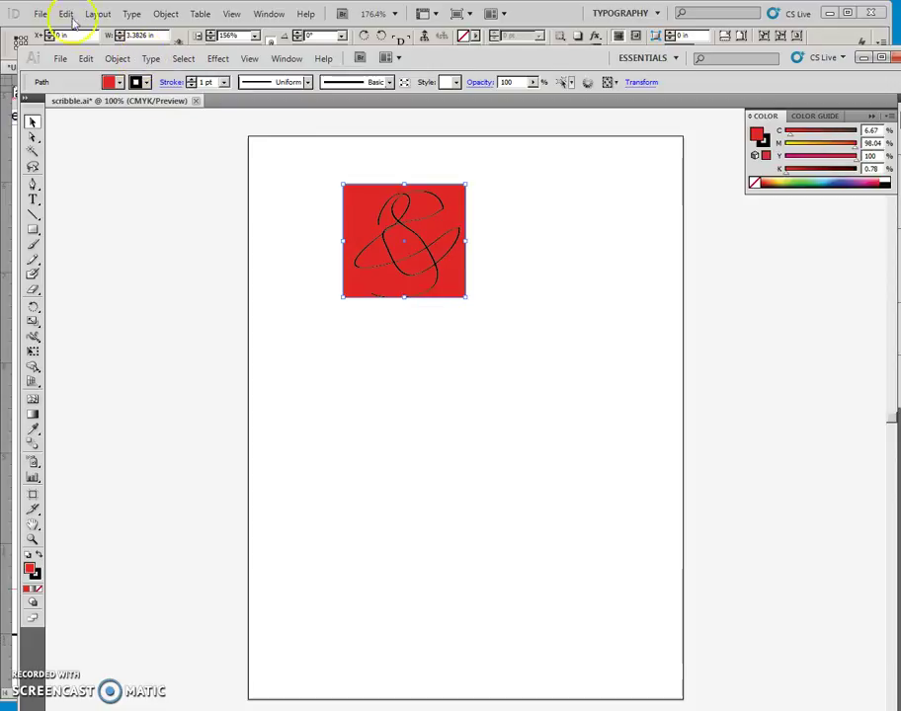
{"action": "left_click", "coordinate": [41, 14]}
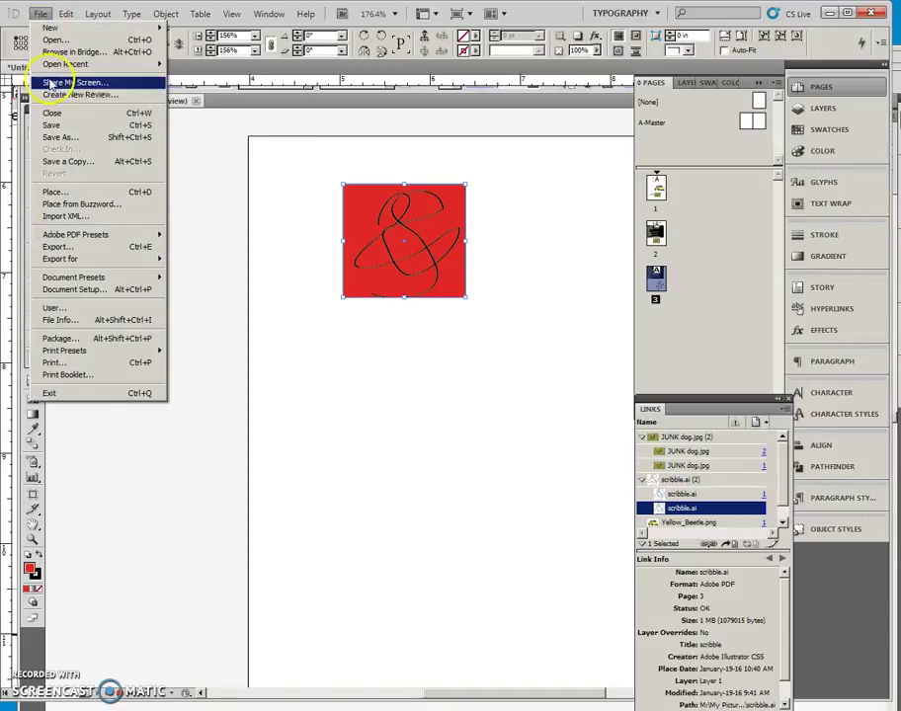
{"action": "left_click", "coordinate": [51, 125]}
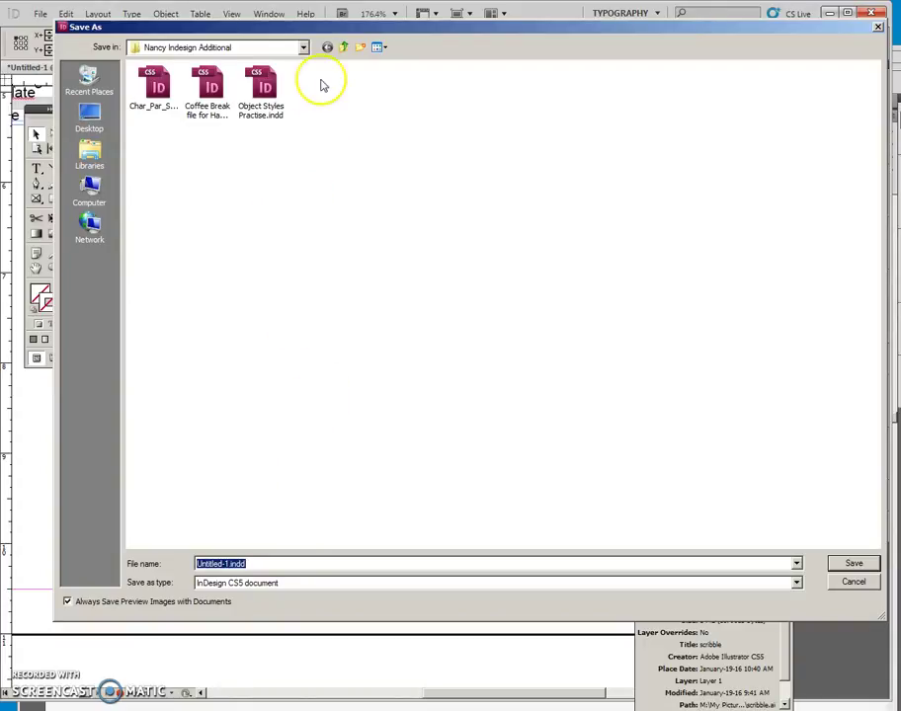
{"action": "left_click", "coordinate": [303, 46]}
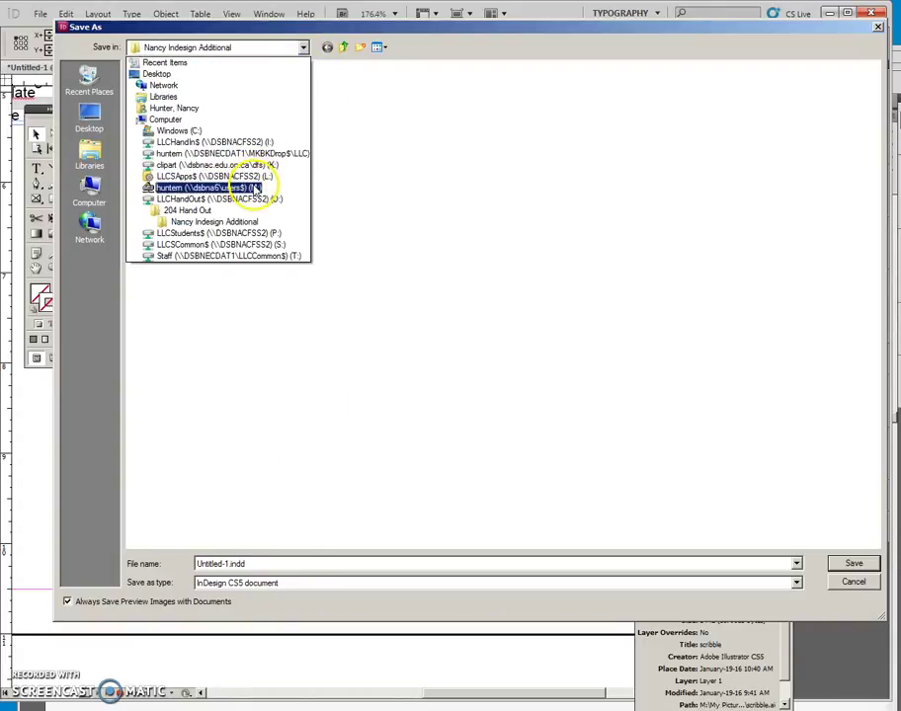
{"action": "left_click", "coordinate": [254, 188]}
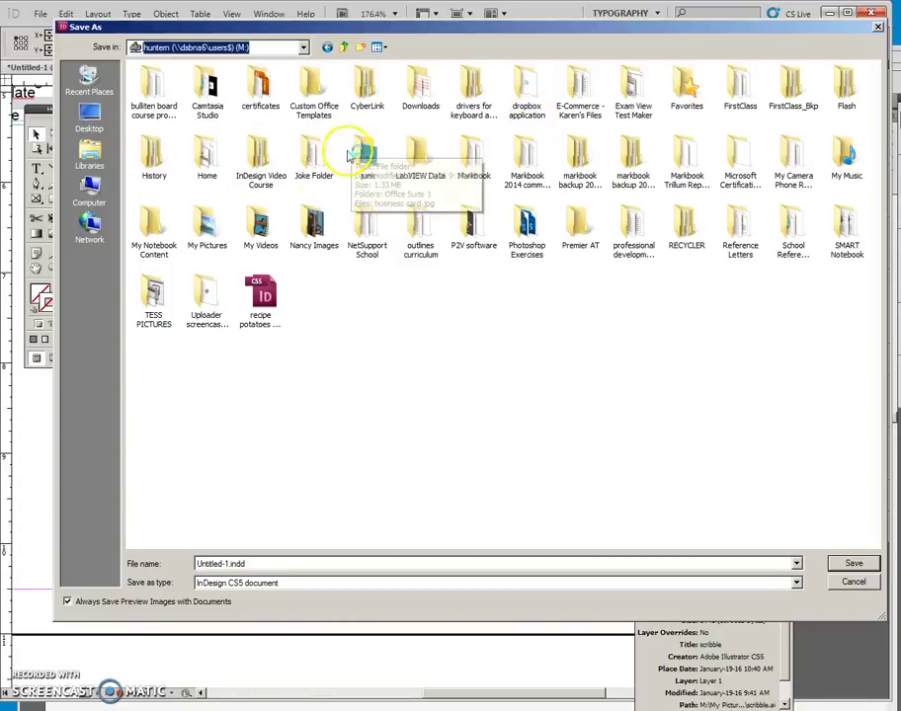
{"action": "double_click", "coordinate": [206, 229]}
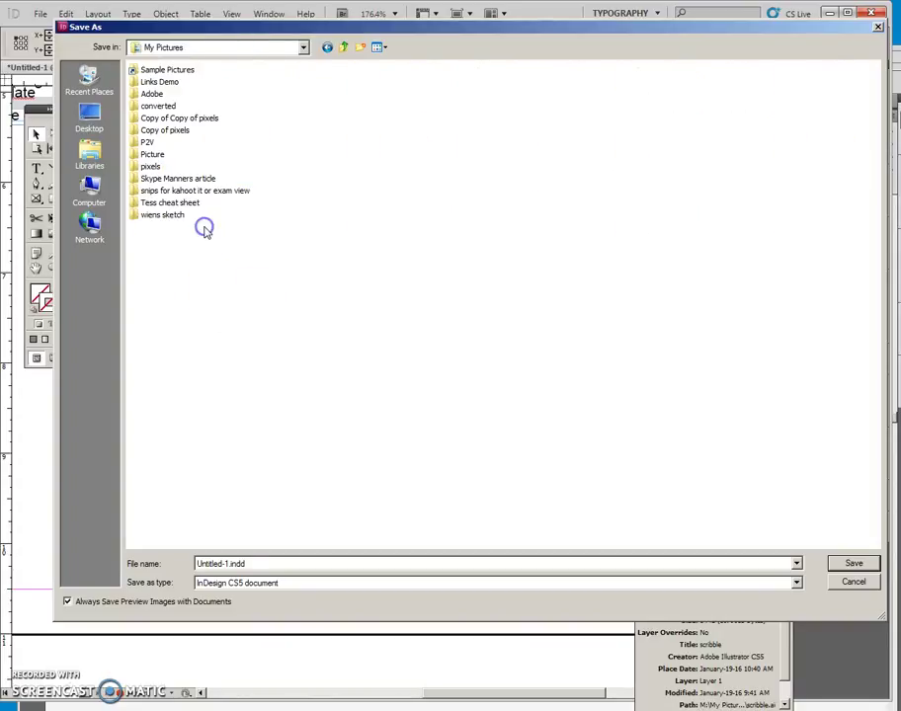
{"action": "double_click", "coordinate": [170, 86]}
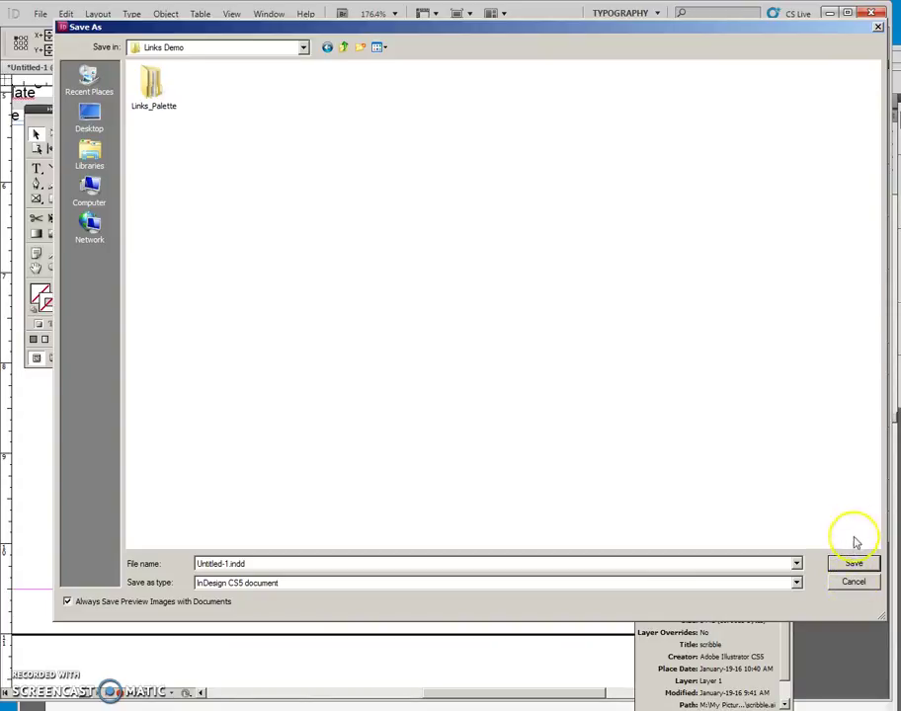
{"action": "left_click", "coordinate": [878, 27]}
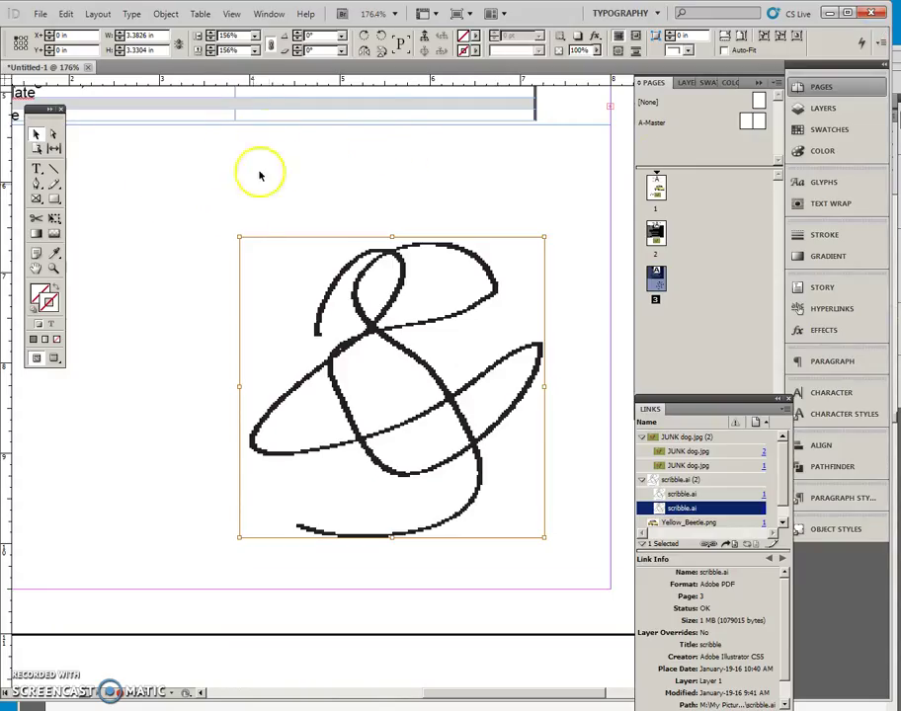
{"action": "left_click", "coordinate": [441, 374]}
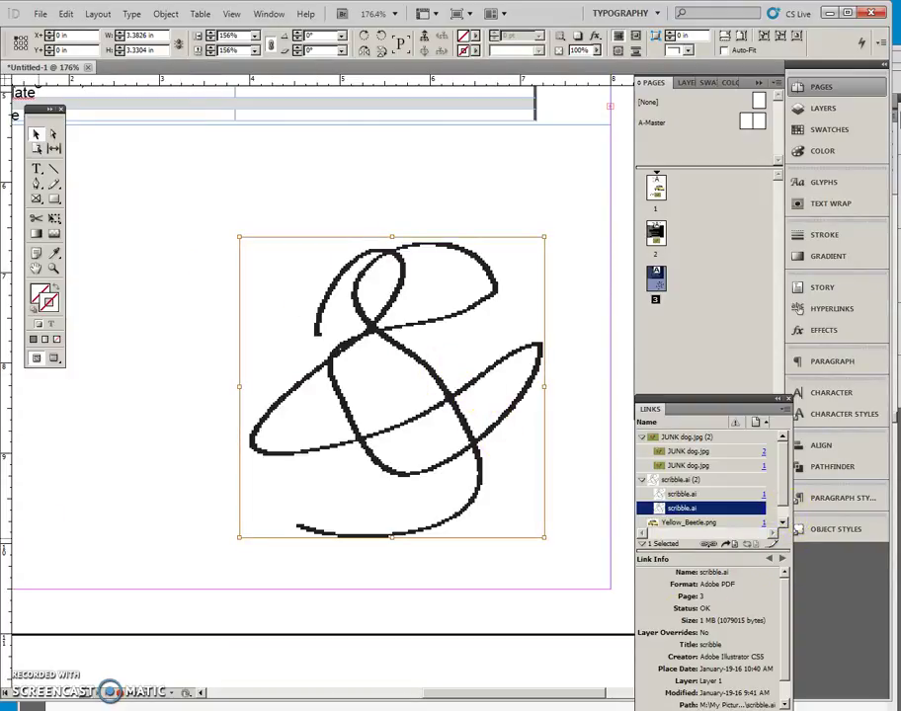
Step: Save scribble.ai in Illustrator and minimize Illustrator to reveal InDesign
{"action": "left_click", "coordinate": [35, 682]}
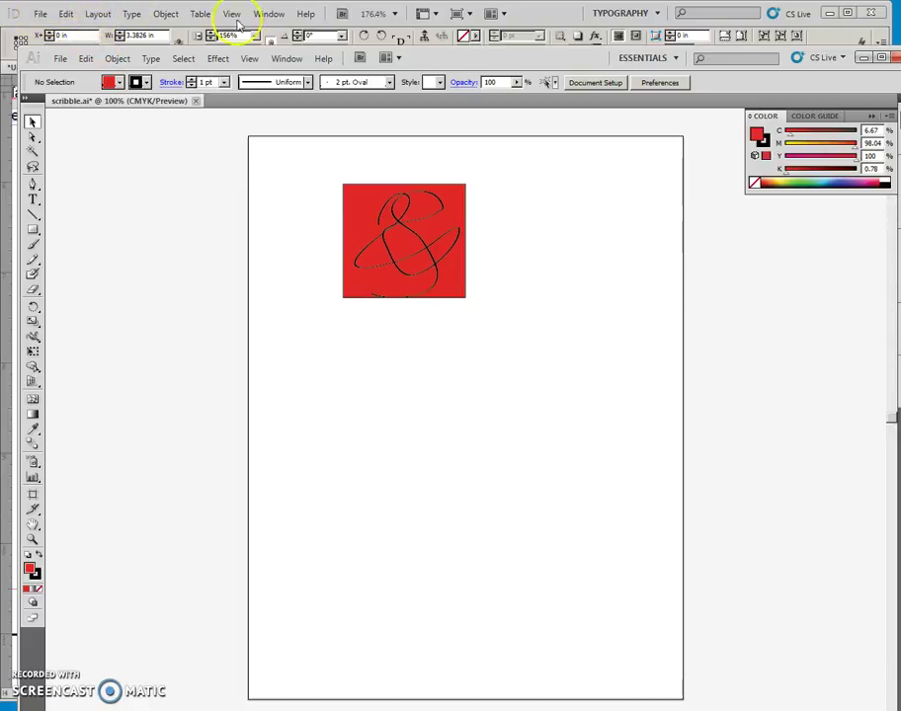
{"action": "left_click", "coordinate": [58, 59]}
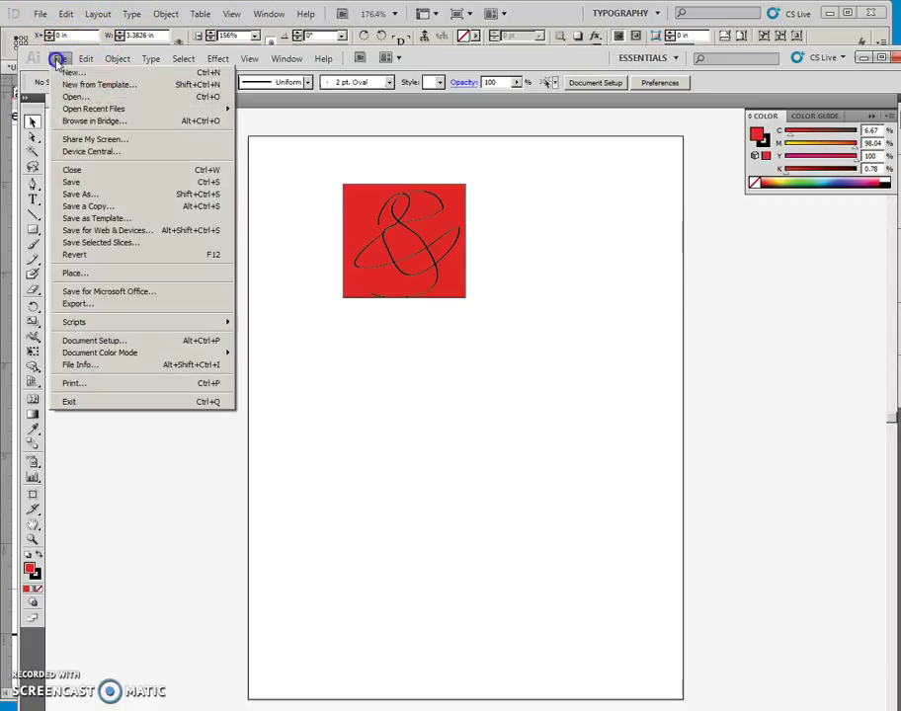
{"action": "left_click", "coordinate": [86, 182]}
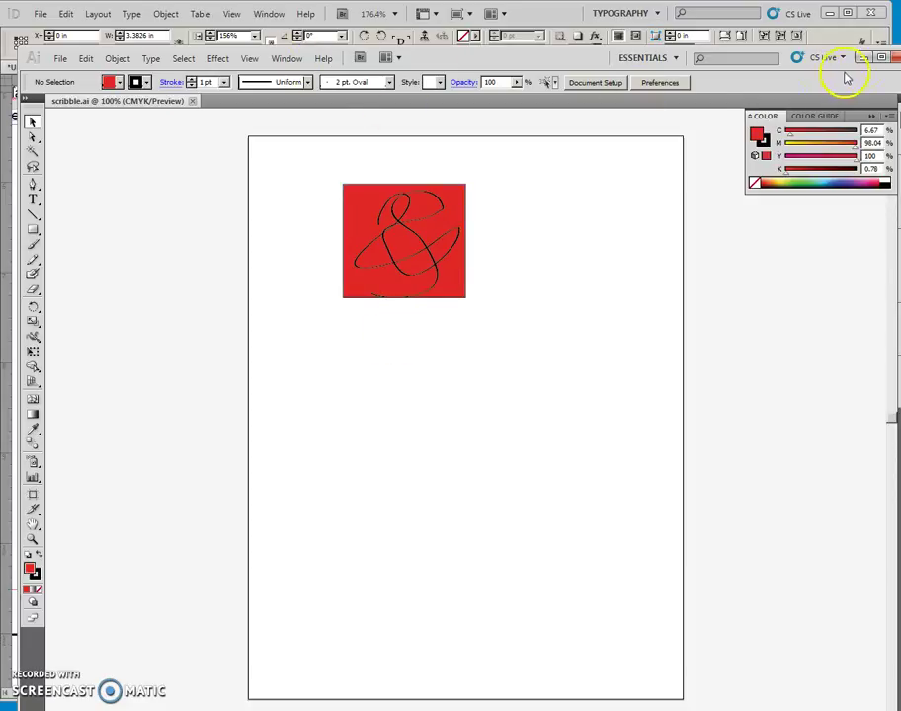
{"action": "left_click", "coordinate": [894, 58]}
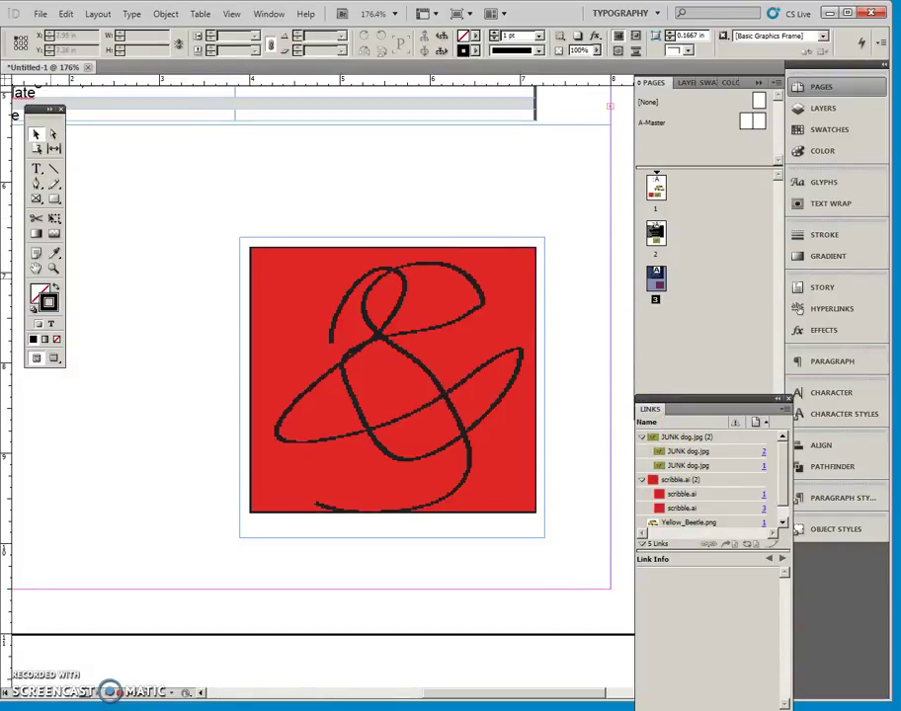
Step: Go to the page 3 scribble.ai placement, fit the page, then switch to page 1
{"action": "double_click", "coordinate": [37, 267]}
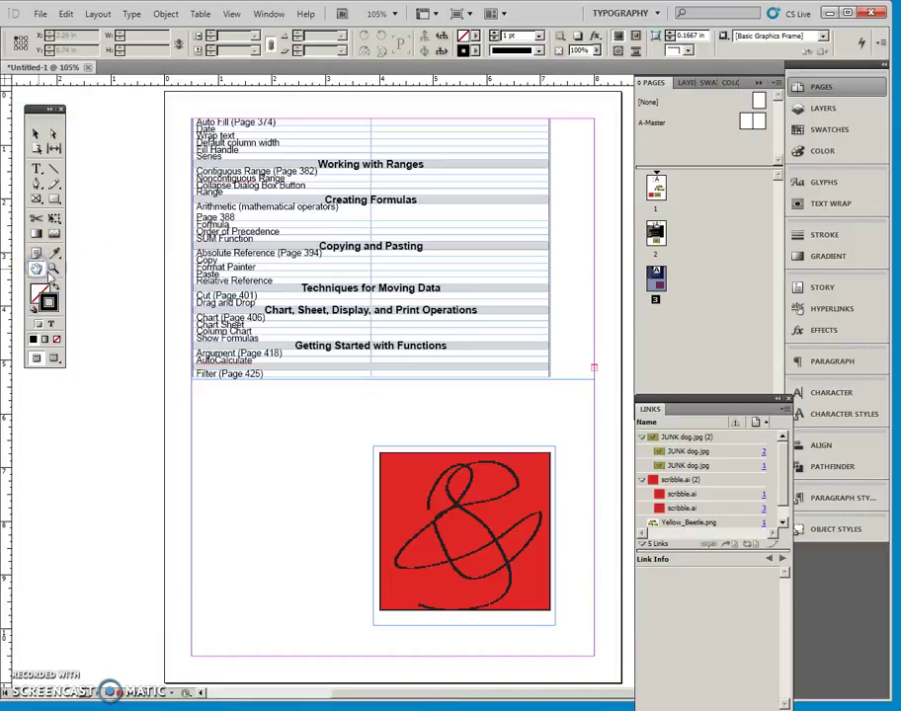
{"action": "left_click", "coordinate": [711, 495]}
{"action": "left_click", "coordinate": [719, 482]}
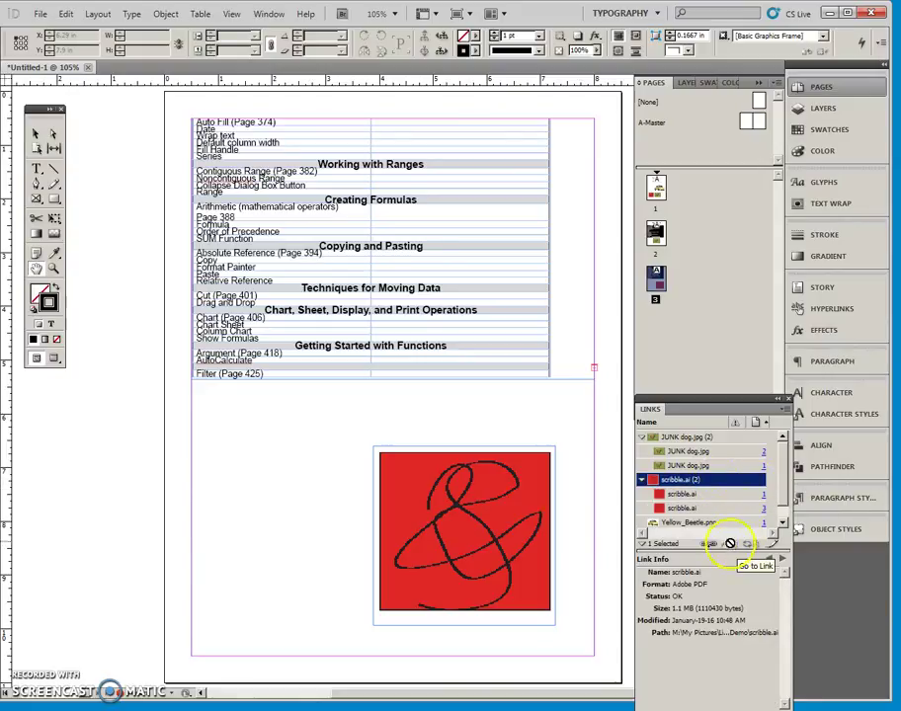
{"action": "left_click", "coordinate": [712, 508]}
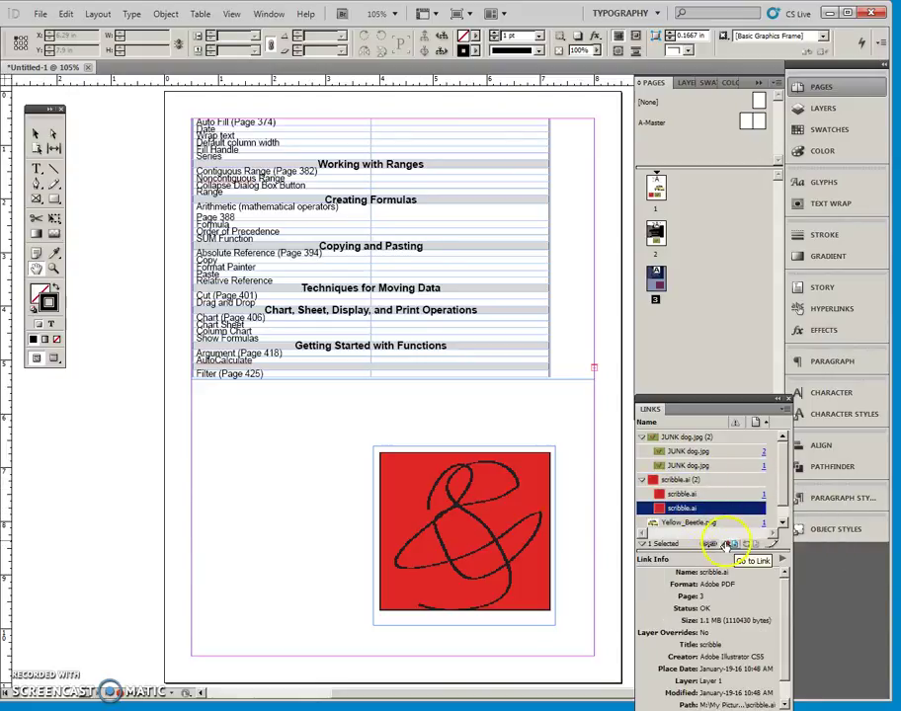
{"action": "left_click", "coordinate": [733, 542]}
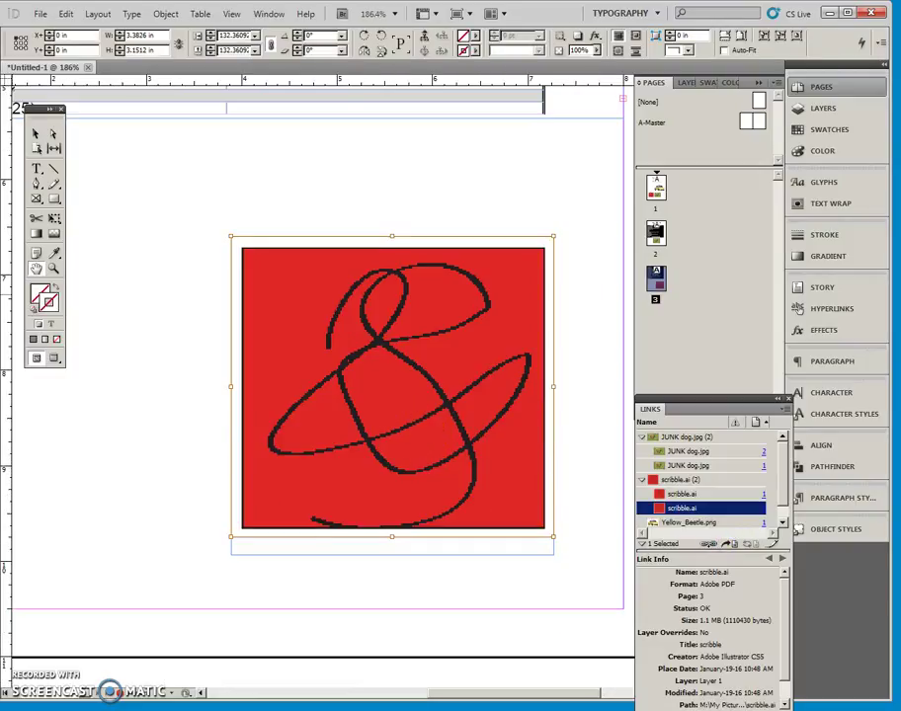
{"action": "double_click", "coordinate": [36, 268]}
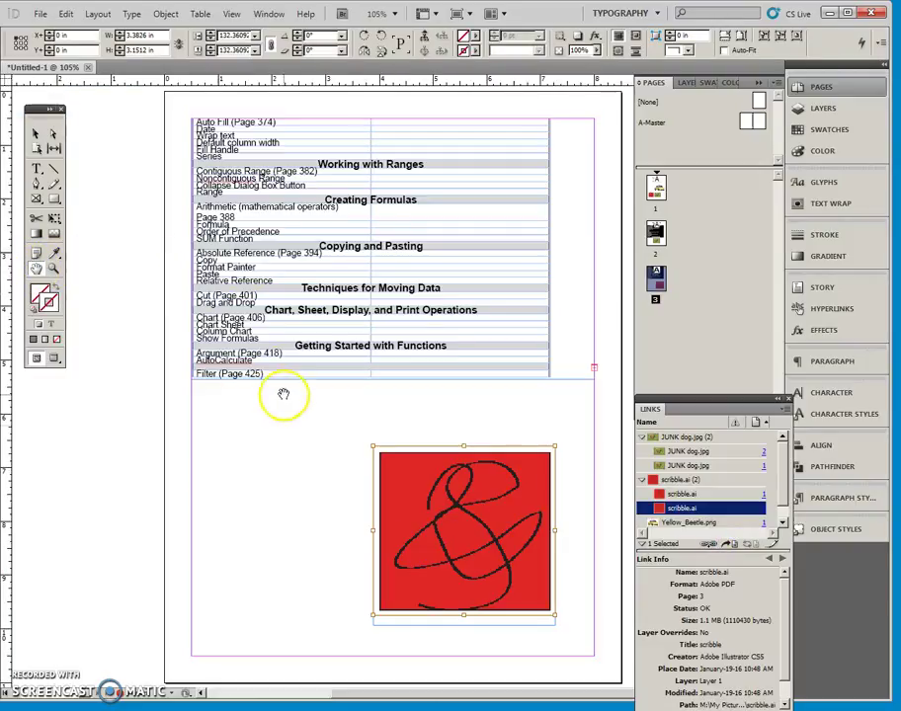
{"action": "double_click", "coordinate": [659, 193]}
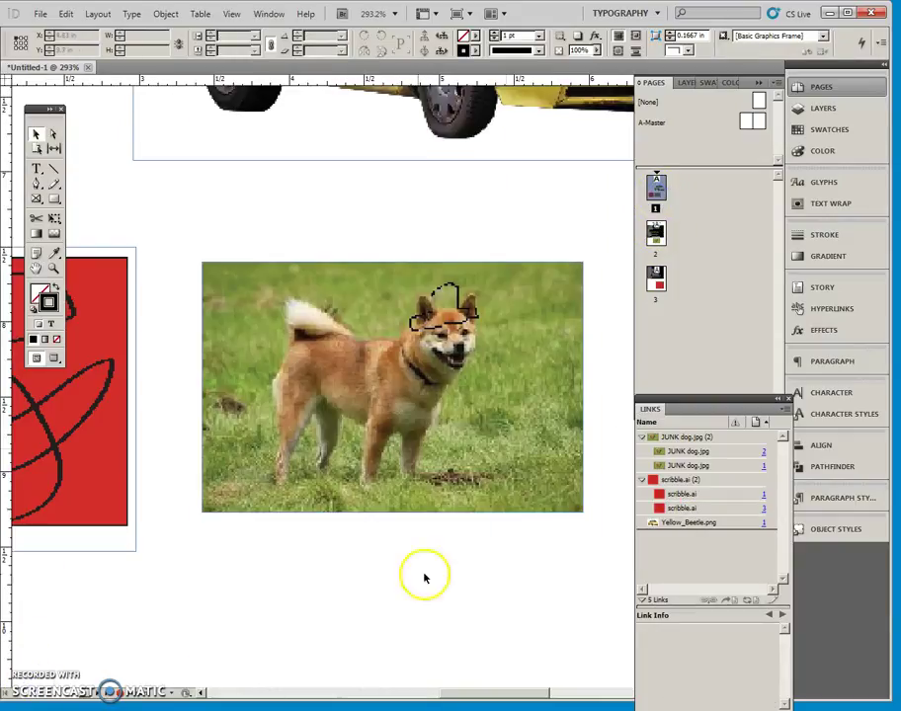
Step: Zoom in on the dog photo and try Edit Original on JUNK dog.jpg, closing the viewer
{"action": "left_click", "coordinate": [416, 544]}
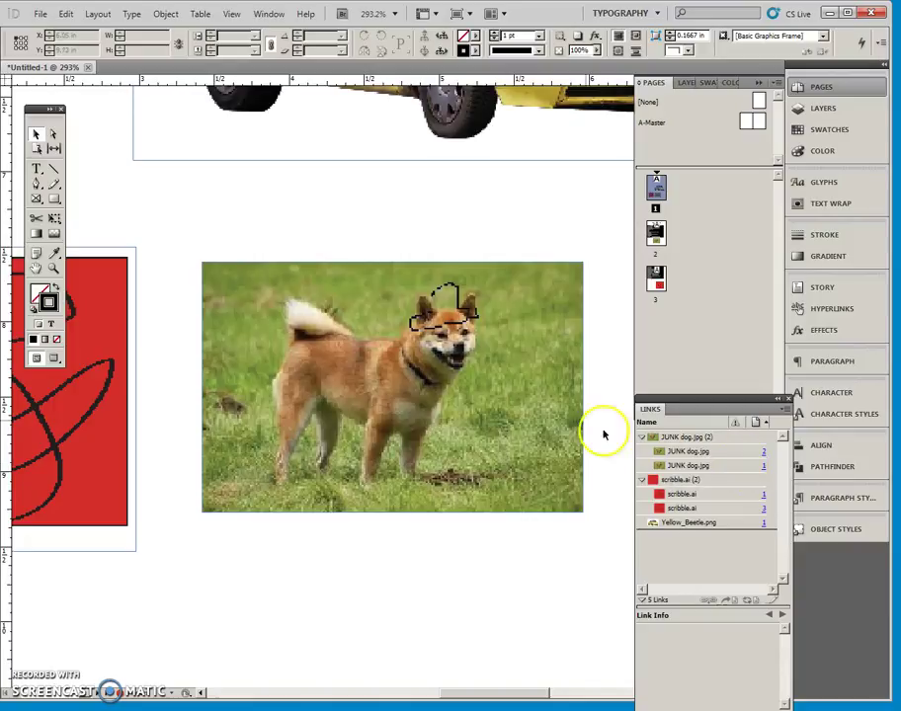
{"action": "left_click", "coordinate": [393, 385]}
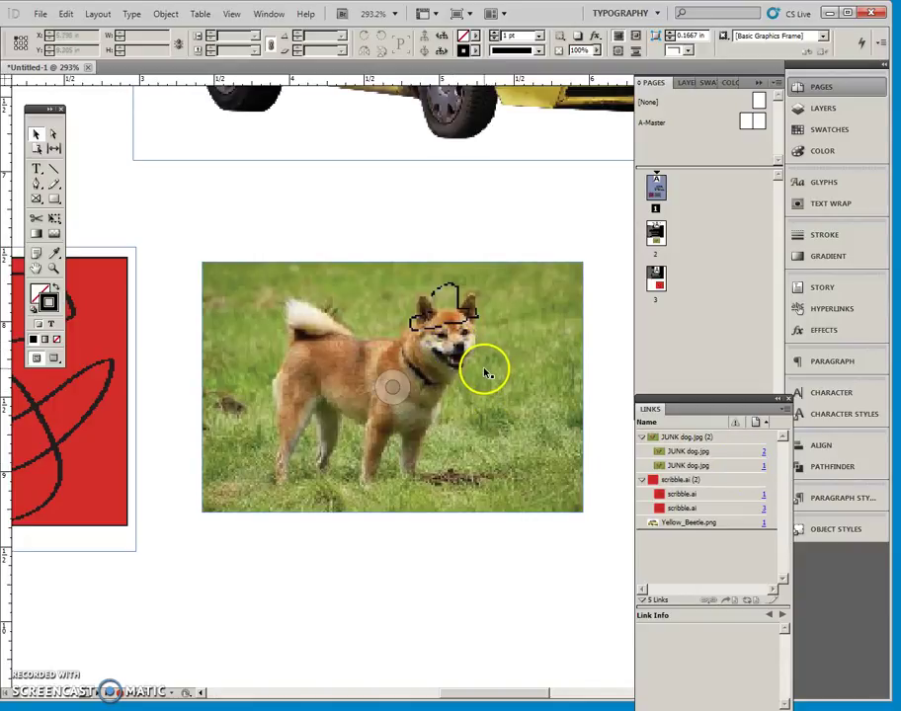
{"action": "left_click", "coordinate": [714, 466]}
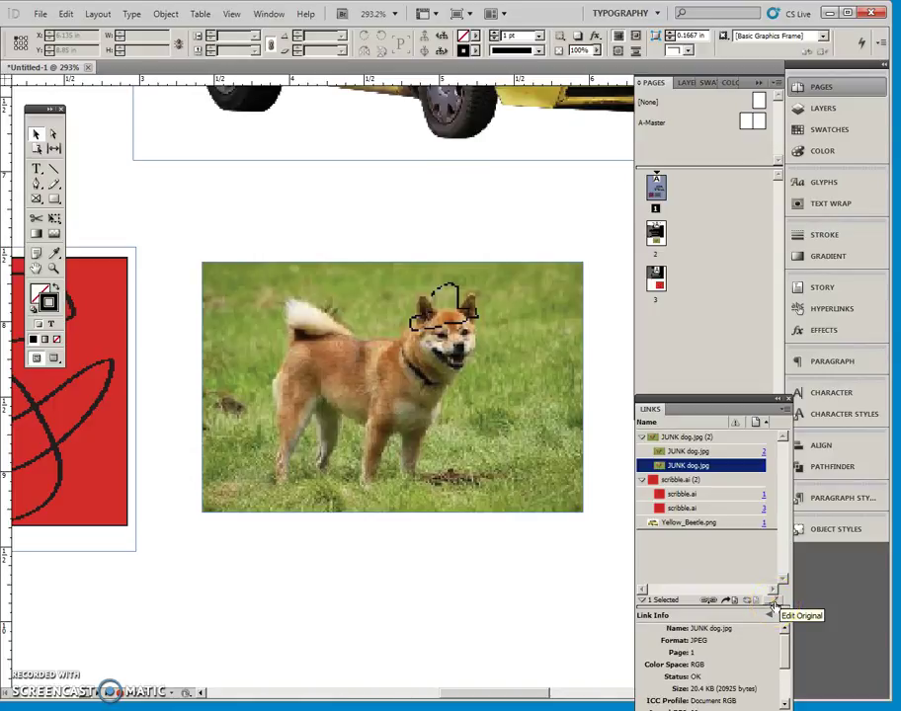
{"action": "left_click", "coordinate": [776, 603]}
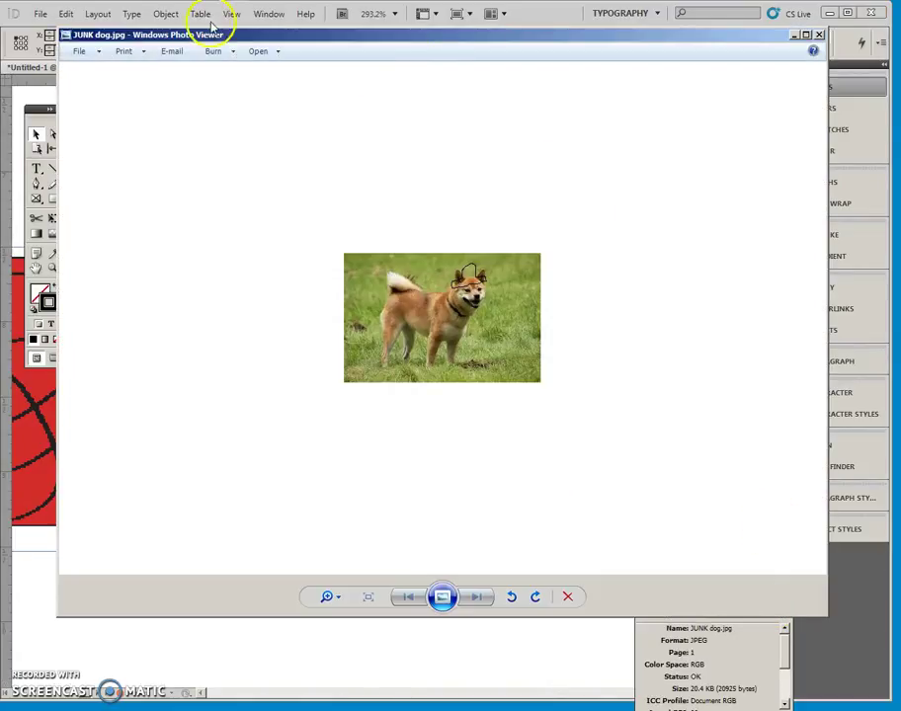
{"action": "left_click", "coordinate": [819, 37]}
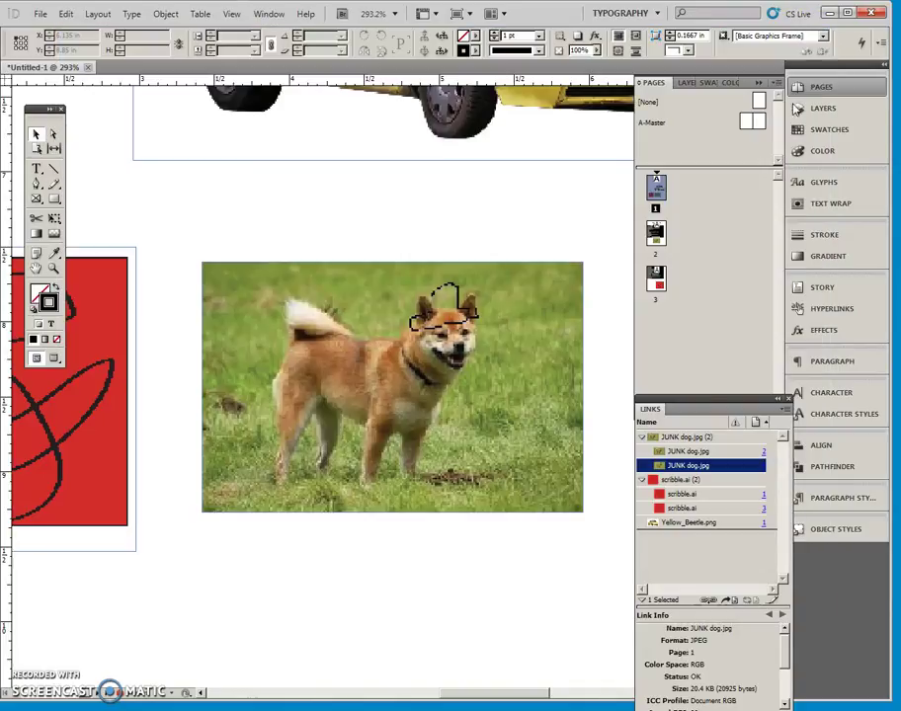
Step: Open JUNK dog.jpg in Paint 6.1 through the link's Edit With menu
{"action": "right_click", "coordinate": [715, 469]}
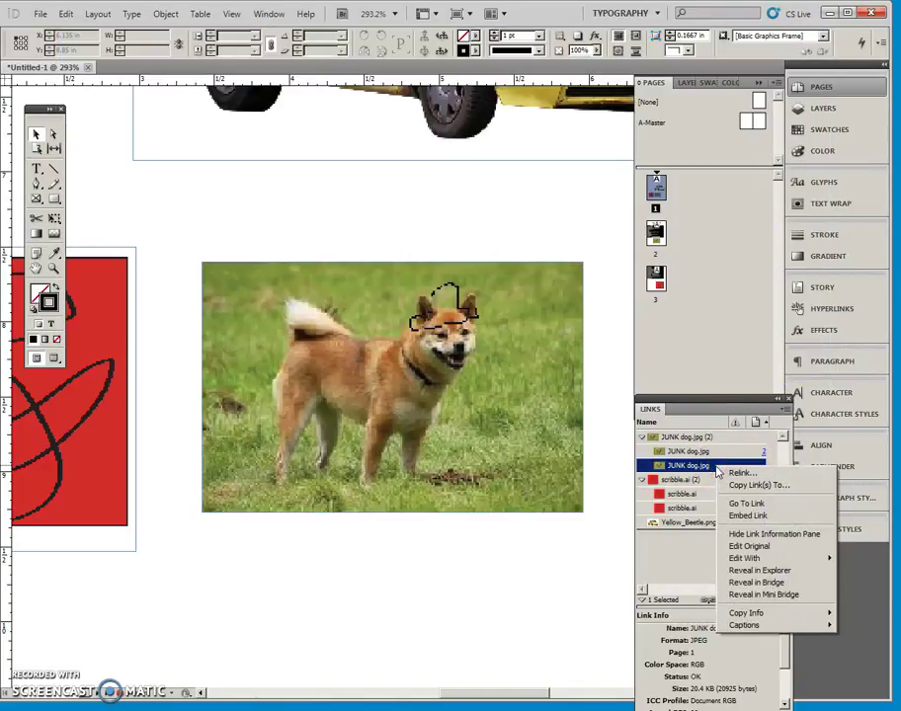
{"action": "mouse_move", "coordinate": [761, 560]}
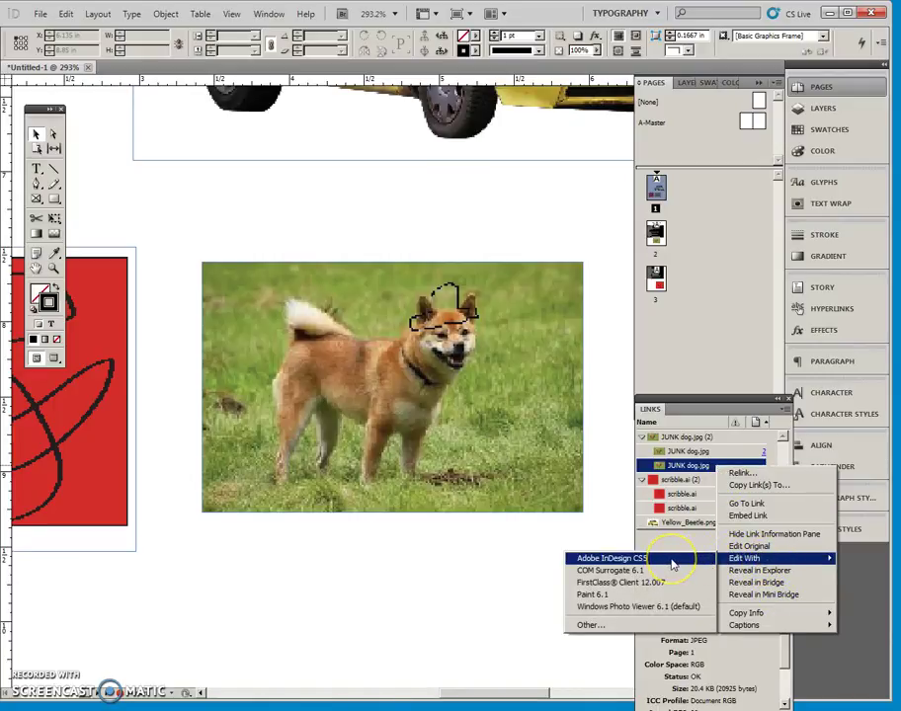
{"action": "left_click", "coordinate": [603, 596]}
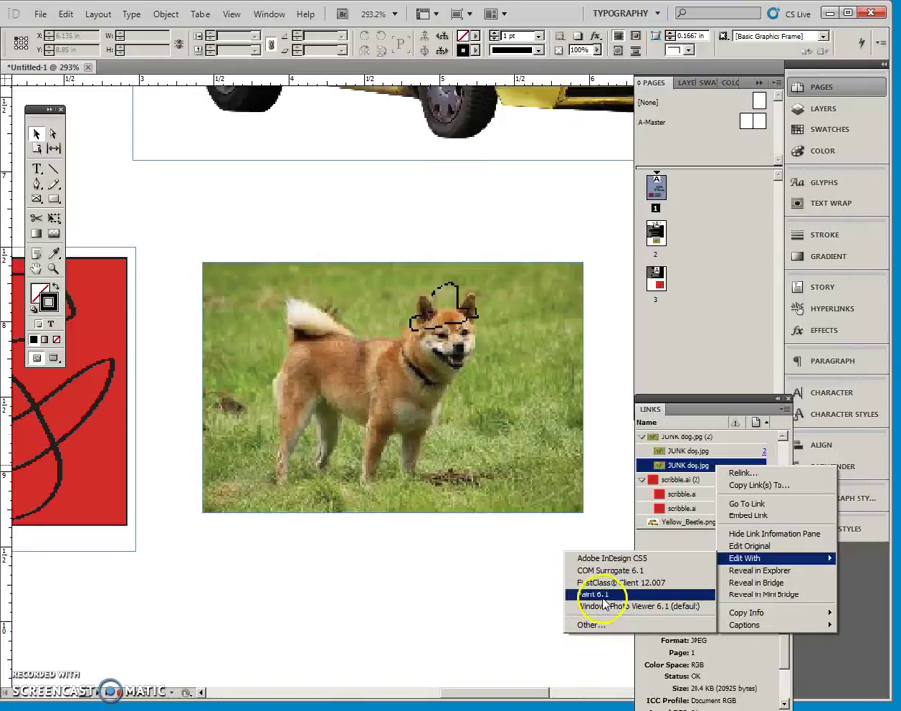
{"action": "left_click", "coordinate": [604, 598]}
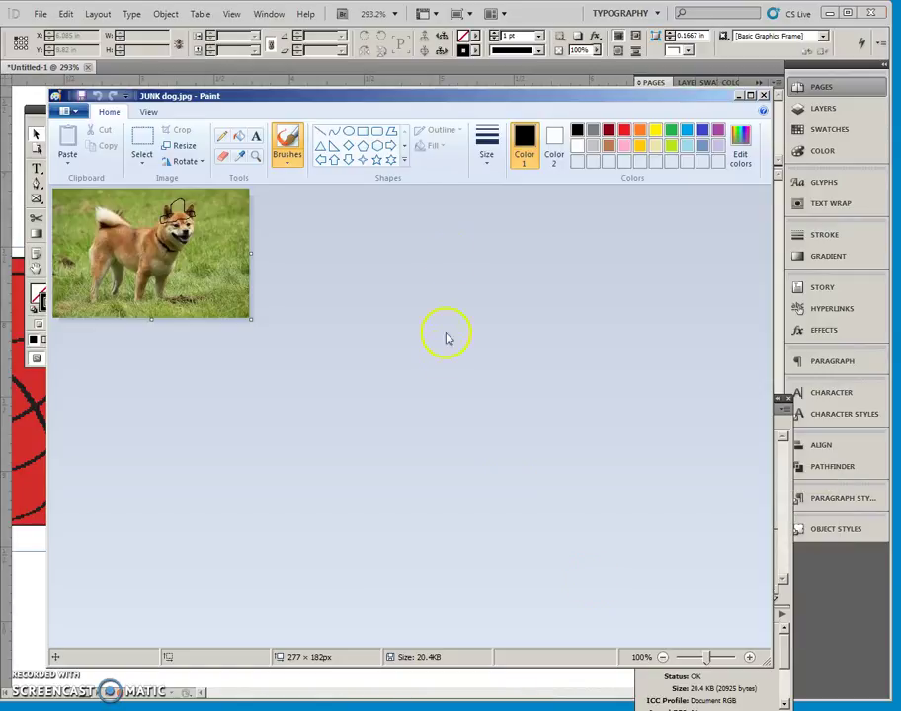
Step: In Paint, draw a small black rectangle hat on the dog's head, save the picture, and close Paint
{"action": "left_click_drag", "start_coordinate": [338, 89], "coordinate": [400, 135]}
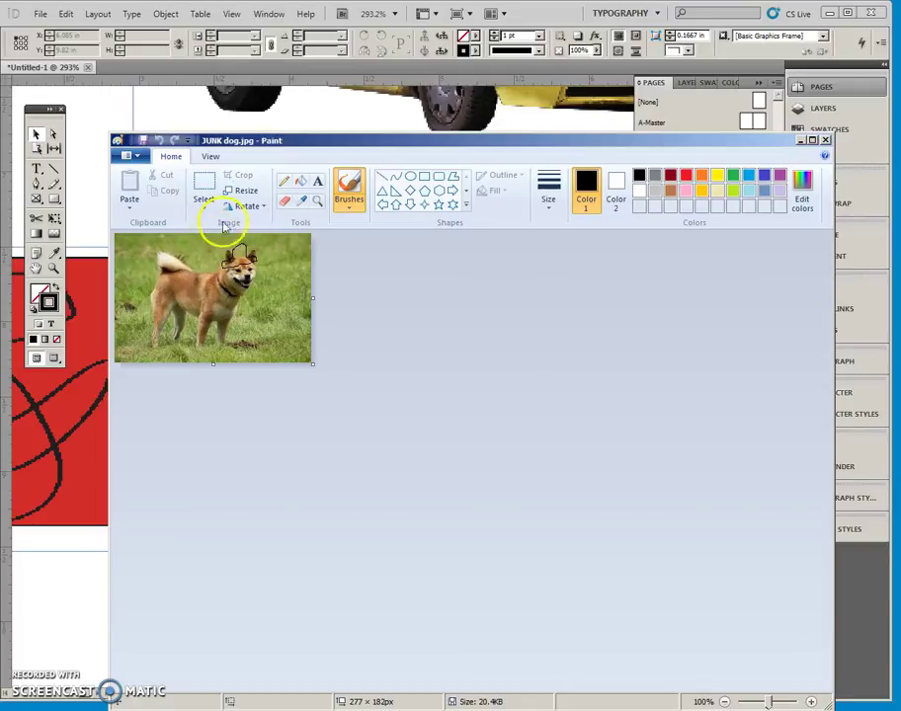
{"action": "left_click", "coordinate": [424, 176]}
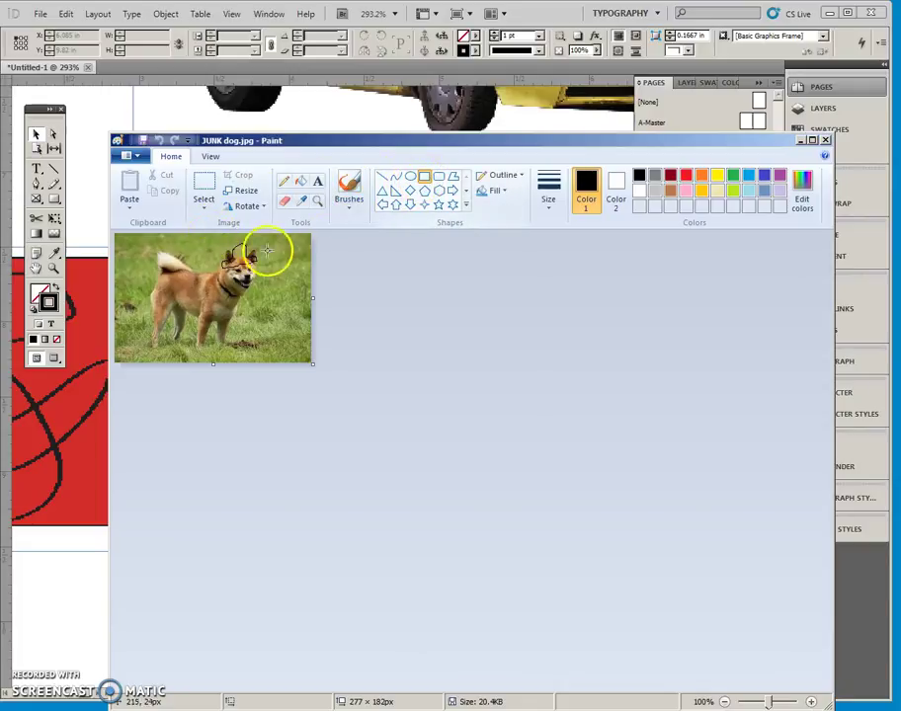
{"action": "left_click_drag", "start_coordinate": [231, 241], "coordinate": [245, 261]}
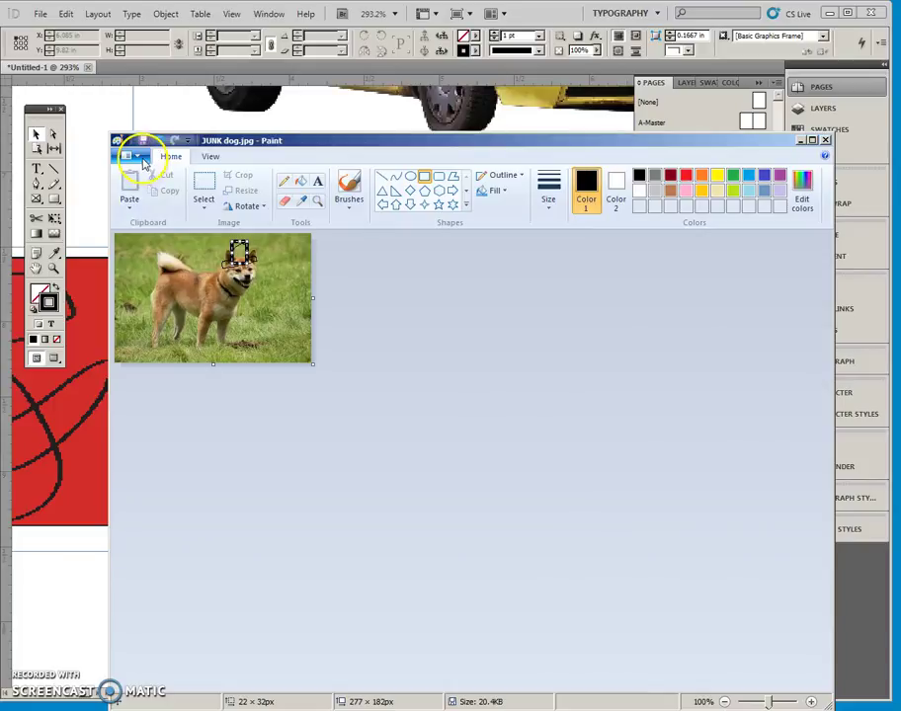
{"action": "left_click", "coordinate": [141, 160]}
{"action": "left_click", "coordinate": [154, 240]}
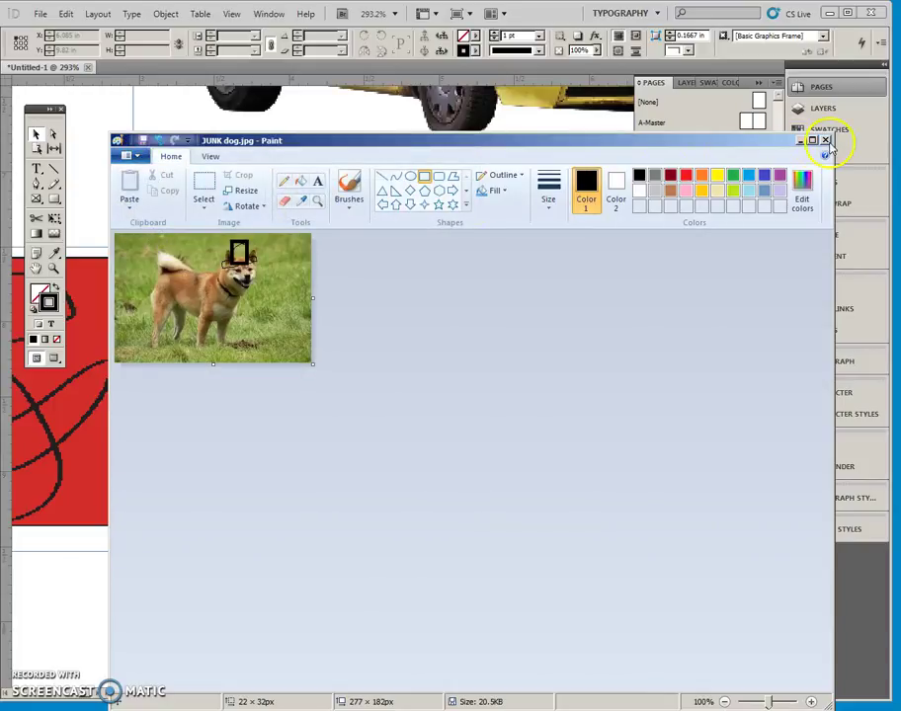
{"action": "left_click", "coordinate": [828, 141]}
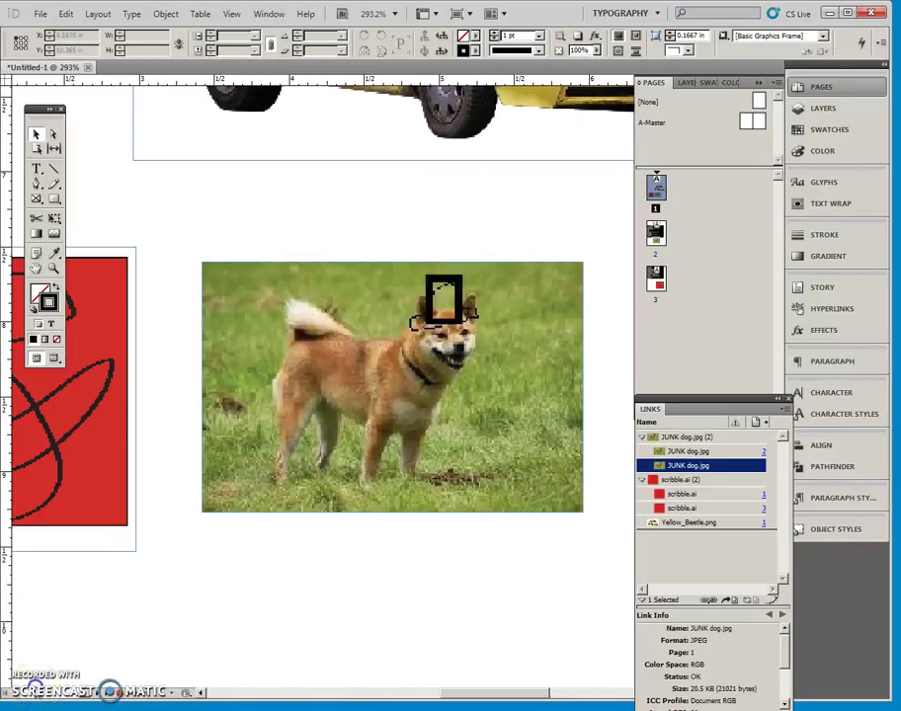
Step: Switch to the Windows Explorer window showing the Links Demo folder
{"action": "key", "text": "alt+Tab"}
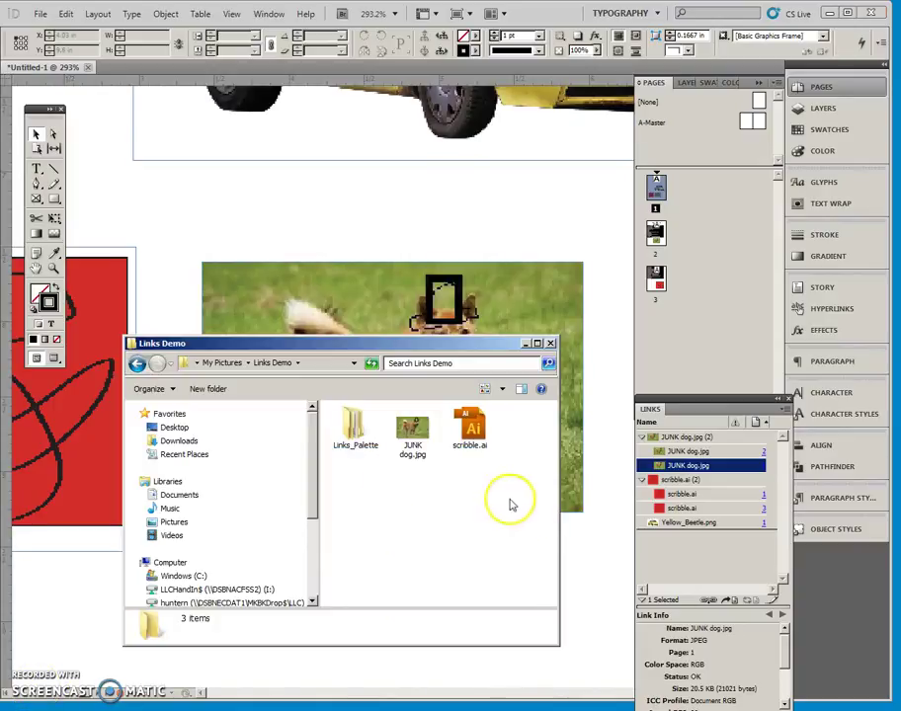
Step: Create a new folder named 'missing' inside the Links Demo folder
{"action": "right_click", "coordinate": [410, 486]}
{"action": "mouse_move", "coordinate": [464, 620]}
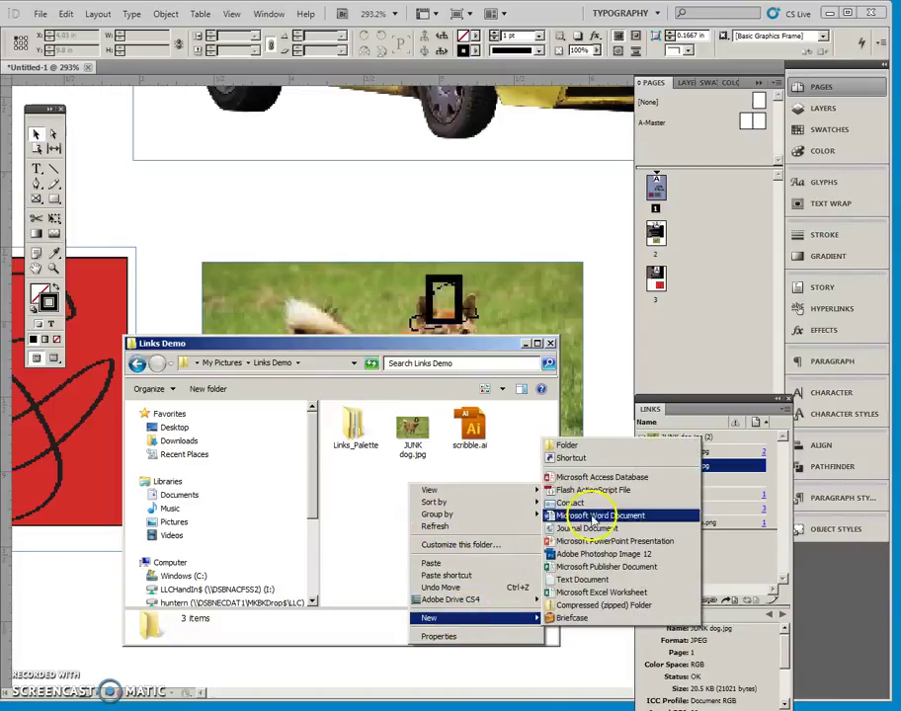
{"action": "left_click", "coordinate": [568, 445]}
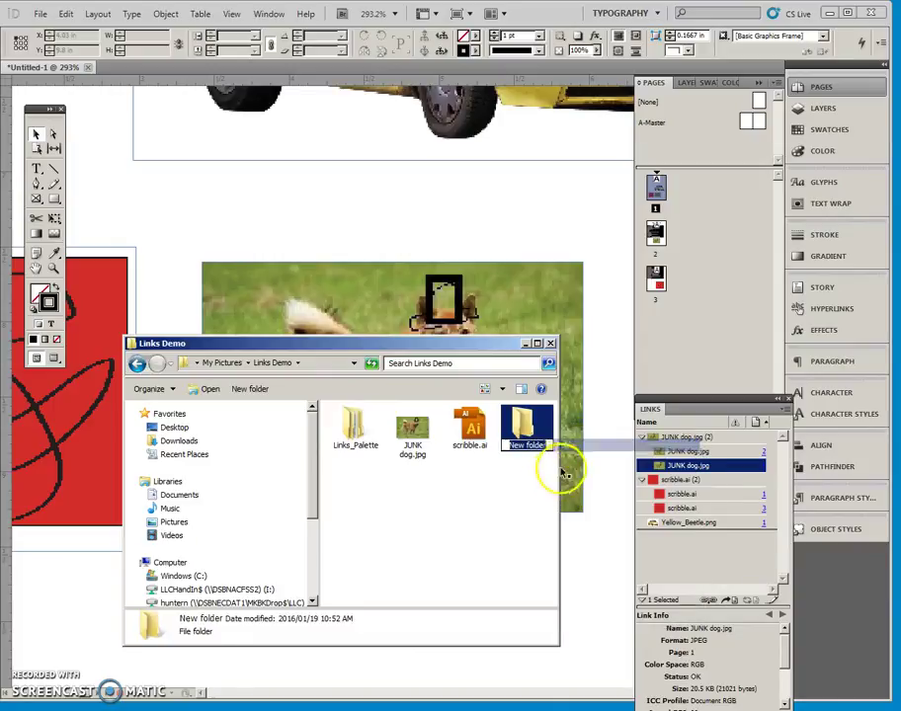
{"action": "type", "text": "missing"}
{"action": "left_click", "coordinate": [480, 518]}
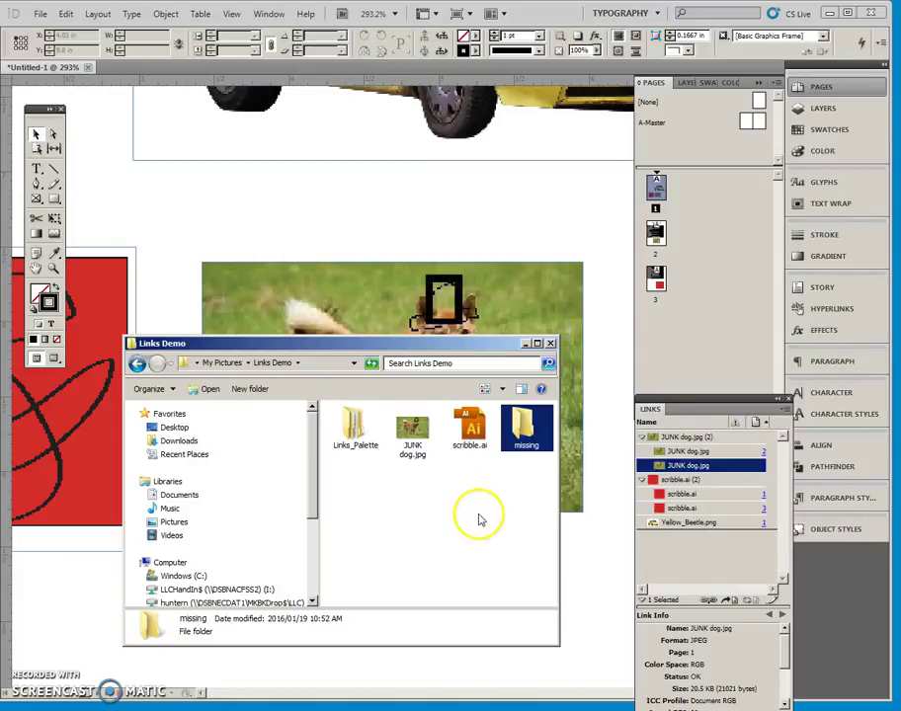
Step: Move JUNK dog.jpg and scribble.ai into the missing folder and minimize Explorer
{"action": "left_click_drag", "start_coordinate": [475, 483], "coordinate": [415, 413]}
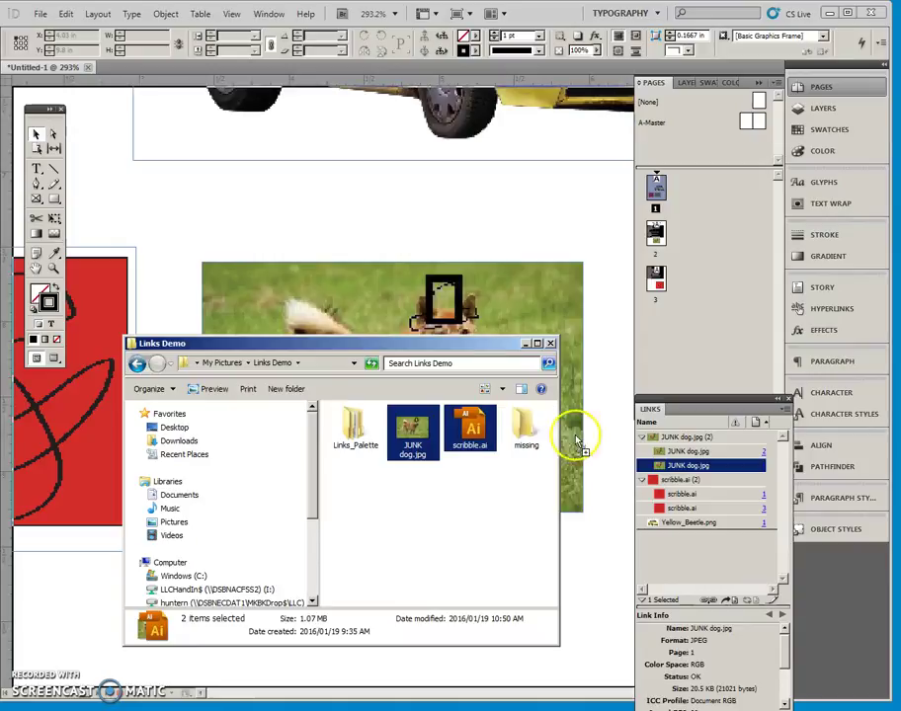
{"action": "left_click_drag", "start_coordinate": [526, 435], "coordinate": [526, 436]}
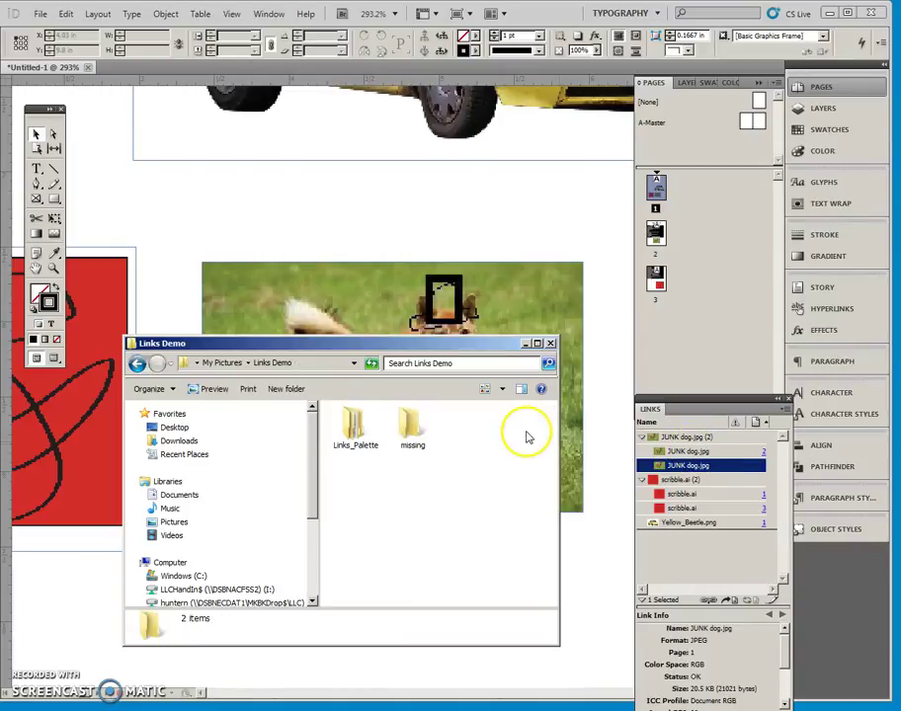
{"action": "left_click", "coordinate": [526, 344]}
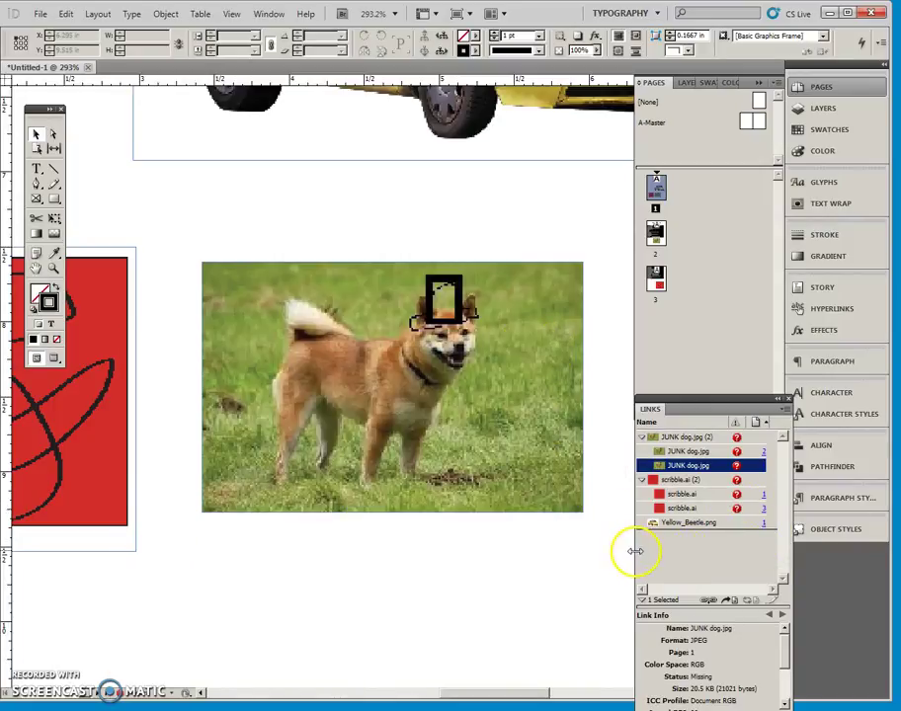
Step: Widen the Links panel so the missing dog and scribble links are readable
{"action": "left_click_drag", "start_coordinate": [636, 552], "coordinate": [616, 552]}
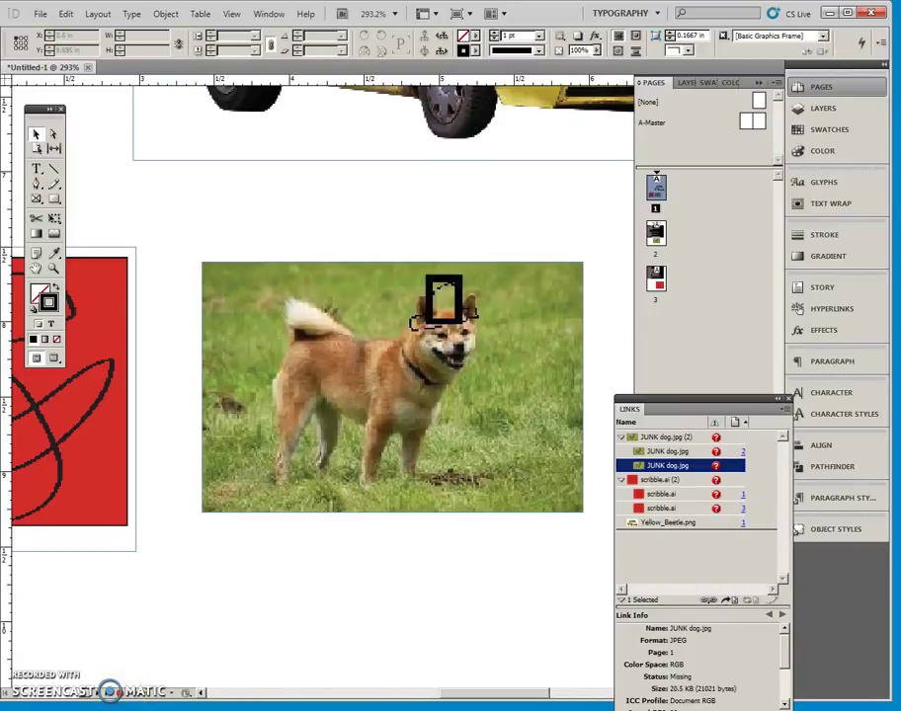
Step: Expand Preflight's missing links to reveal scribble.ai and JUNK dog.jpg, then close the report
{"action": "left_click_drag", "start_coordinate": [402, 236], "coordinate": [447, 210]}
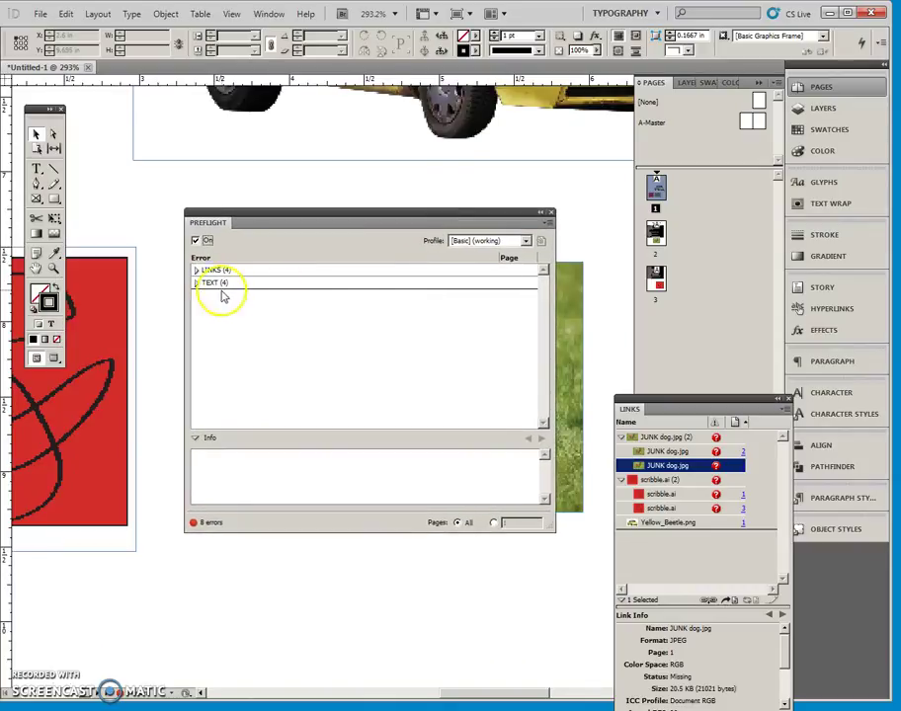
{"action": "left_click", "coordinate": [196, 271]}
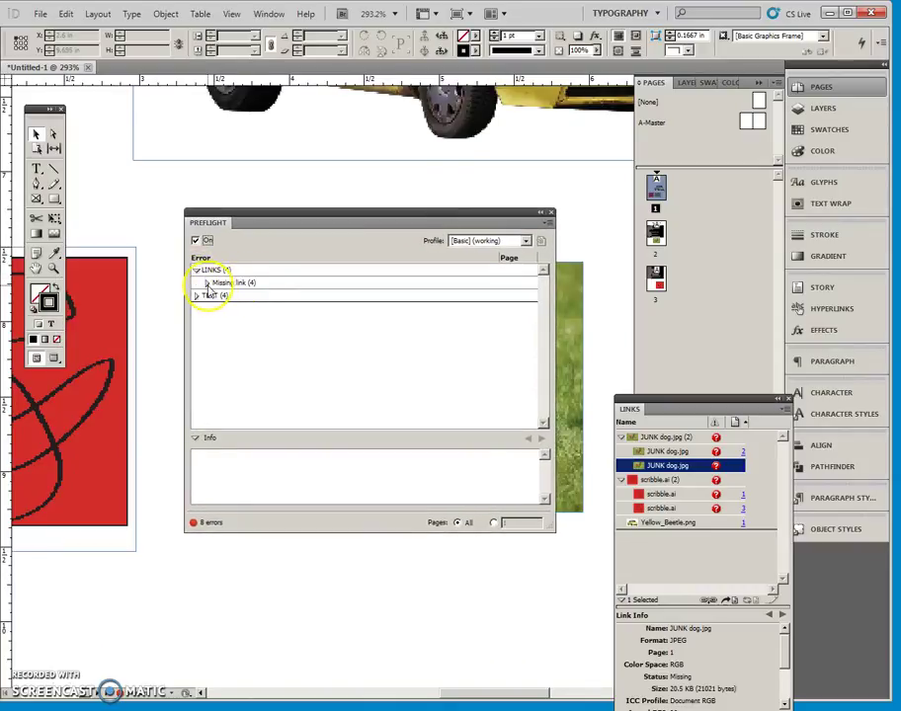
{"action": "left_click", "coordinate": [205, 283]}
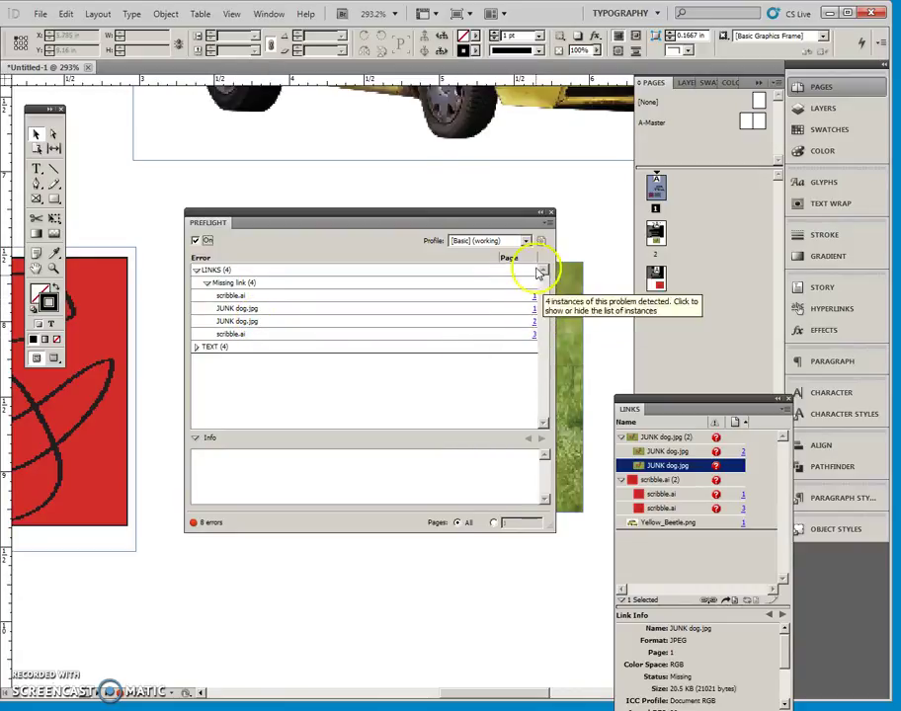
{"action": "left_click", "coordinate": [552, 214]}
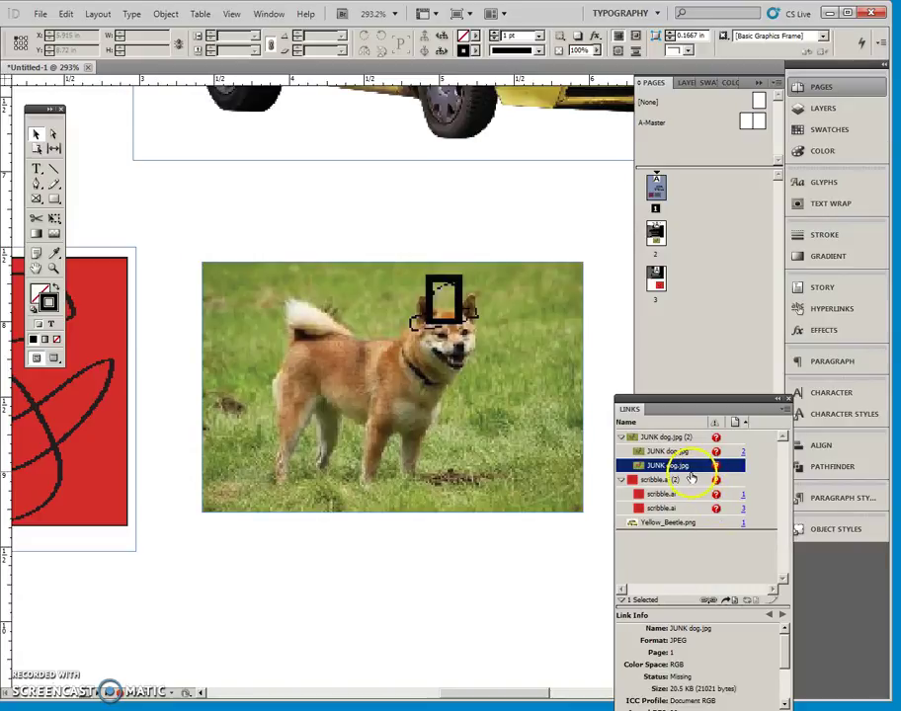
Step: Relink JUNK dog.jpg to the file in Links Demo > missing and dismiss the summary
{"action": "left_click", "coordinate": [708, 601]}
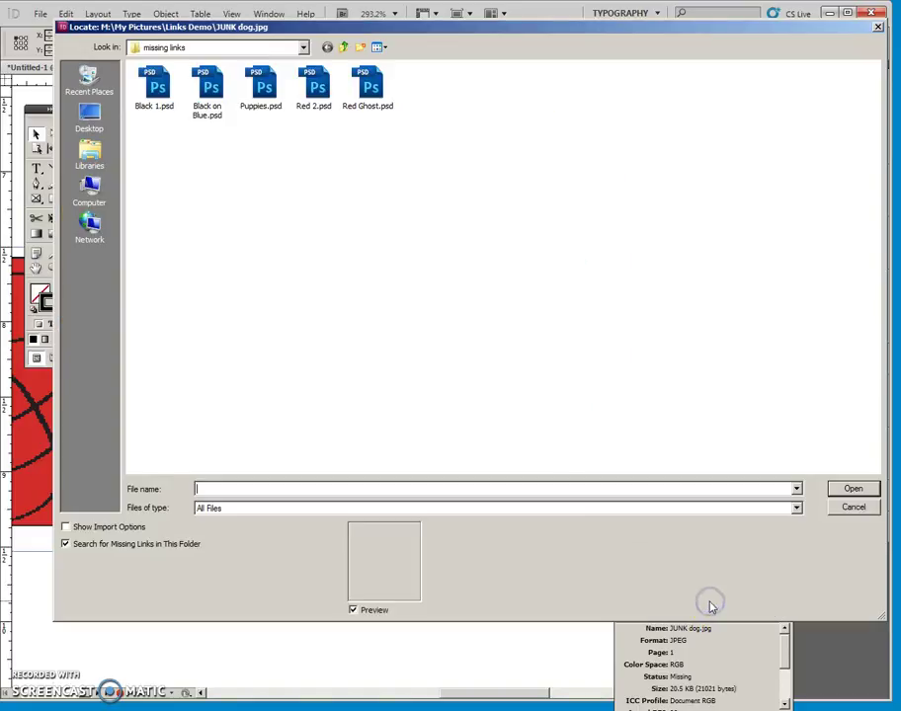
{"action": "left_click", "coordinate": [344, 48]}
{"action": "left_click", "coordinate": [344, 49]}
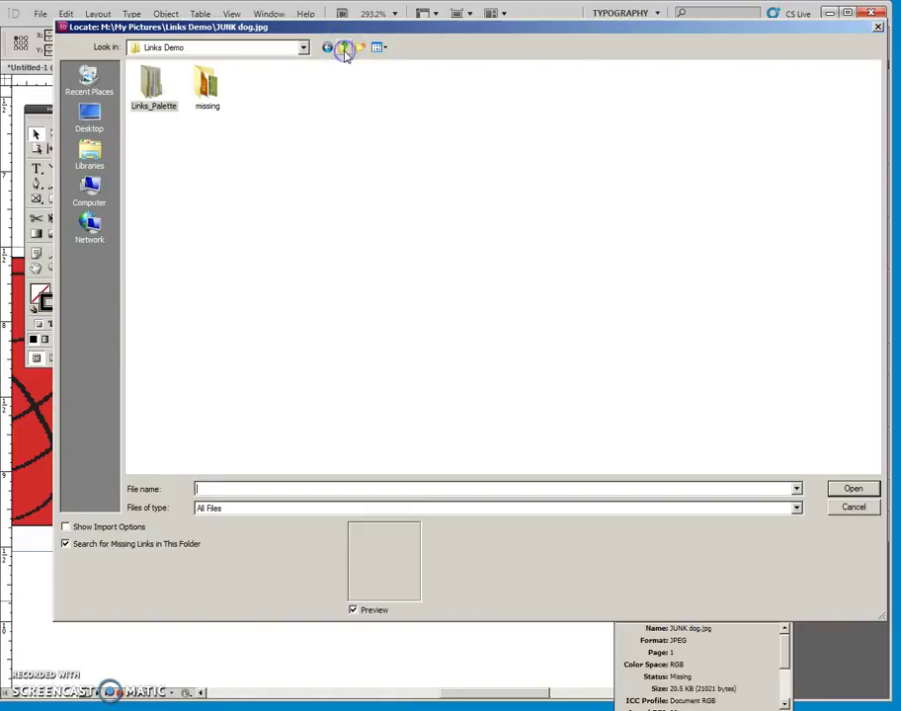
{"action": "double_click", "coordinate": [209, 90]}
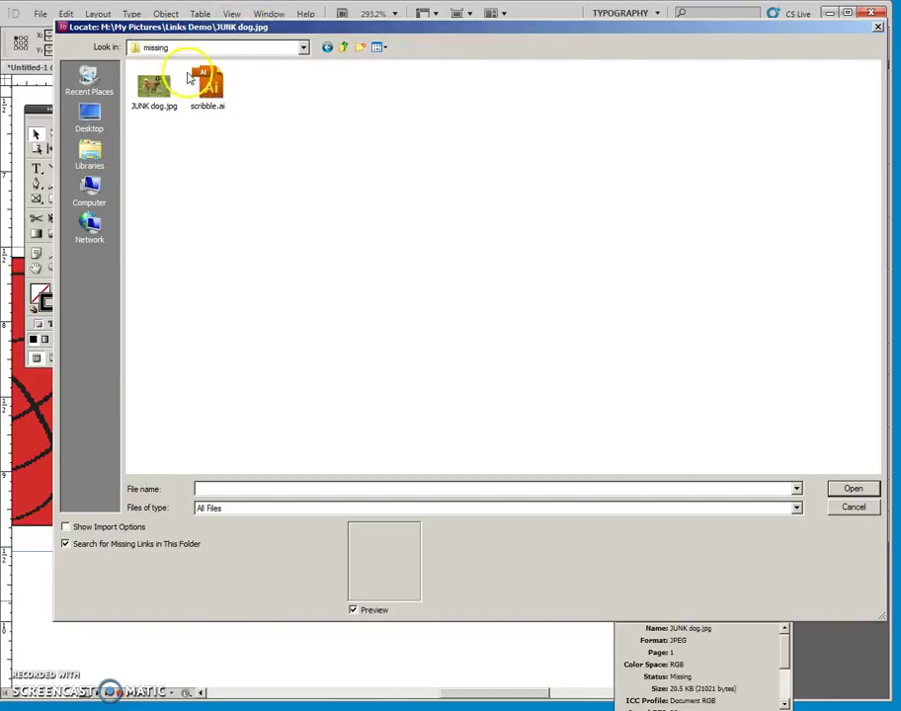
{"action": "left_click", "coordinate": [156, 87]}
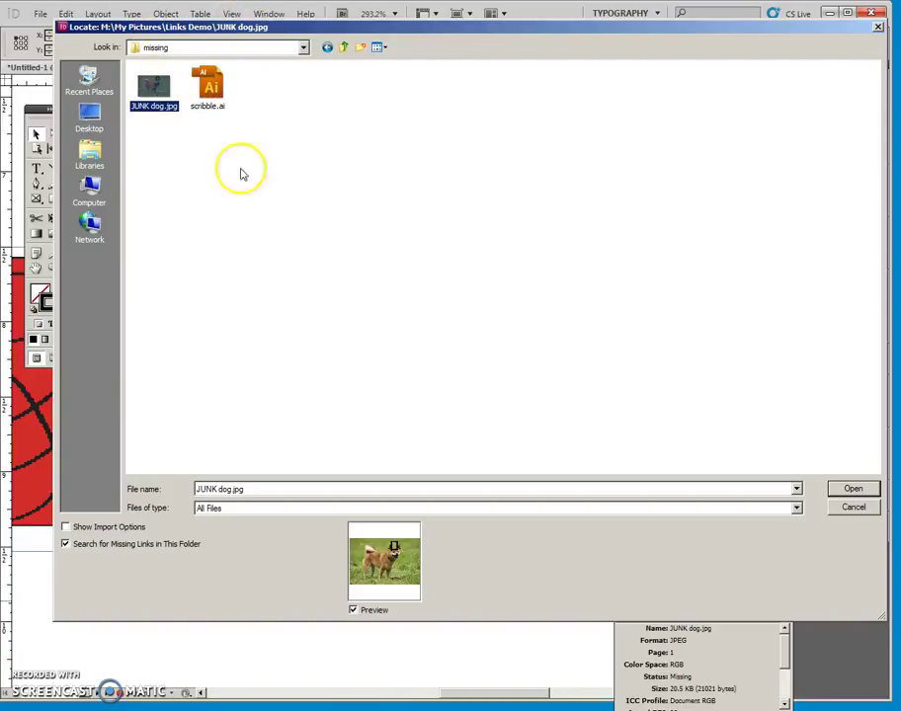
{"action": "left_click", "coordinate": [853, 489]}
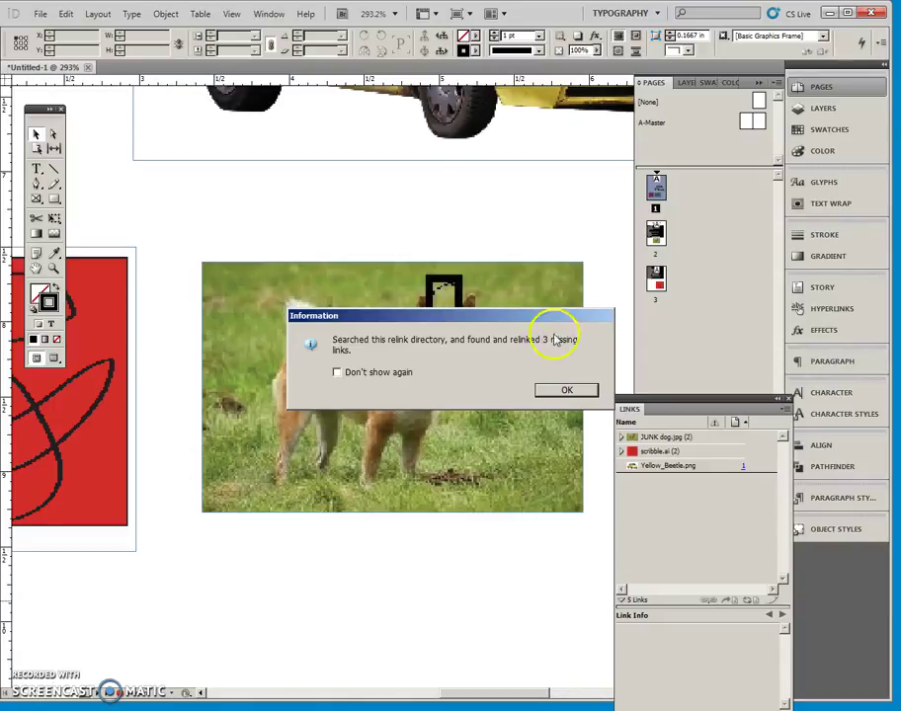
{"action": "left_click", "coordinate": [567, 392]}
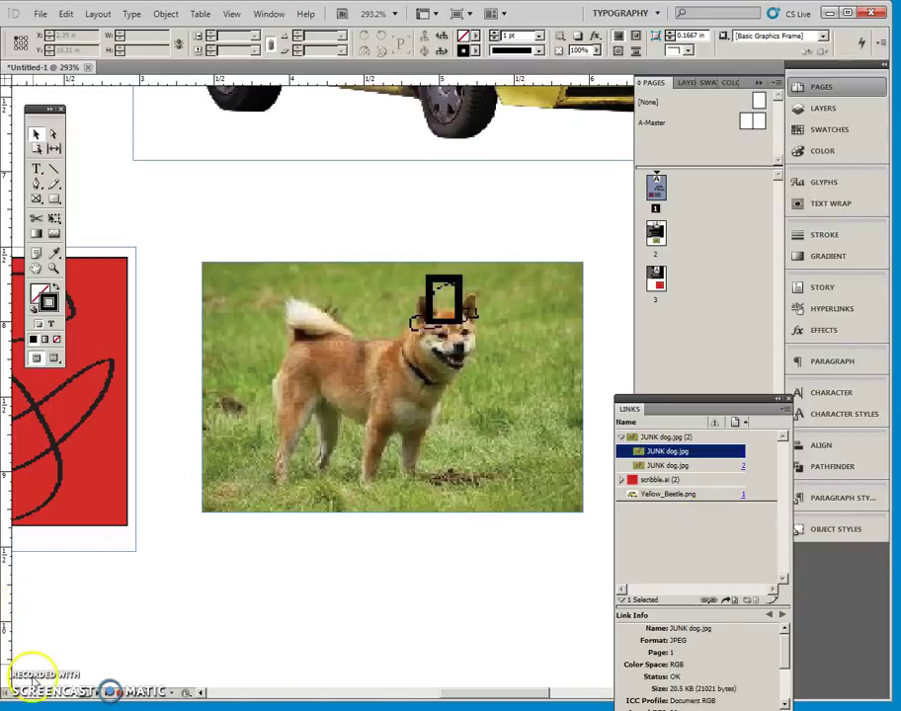
{"action": "left_click", "coordinate": [644, 551]}
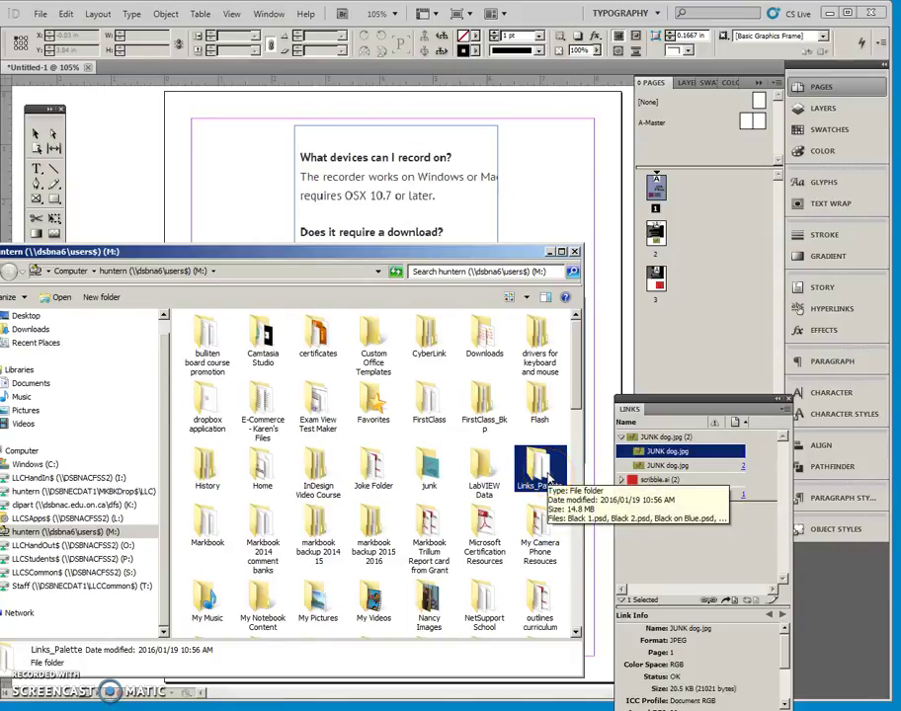
Step: Open the Links_Palette folder and launch ID 6-1.indd from it
{"action": "left_click", "coordinate": [543, 476]}
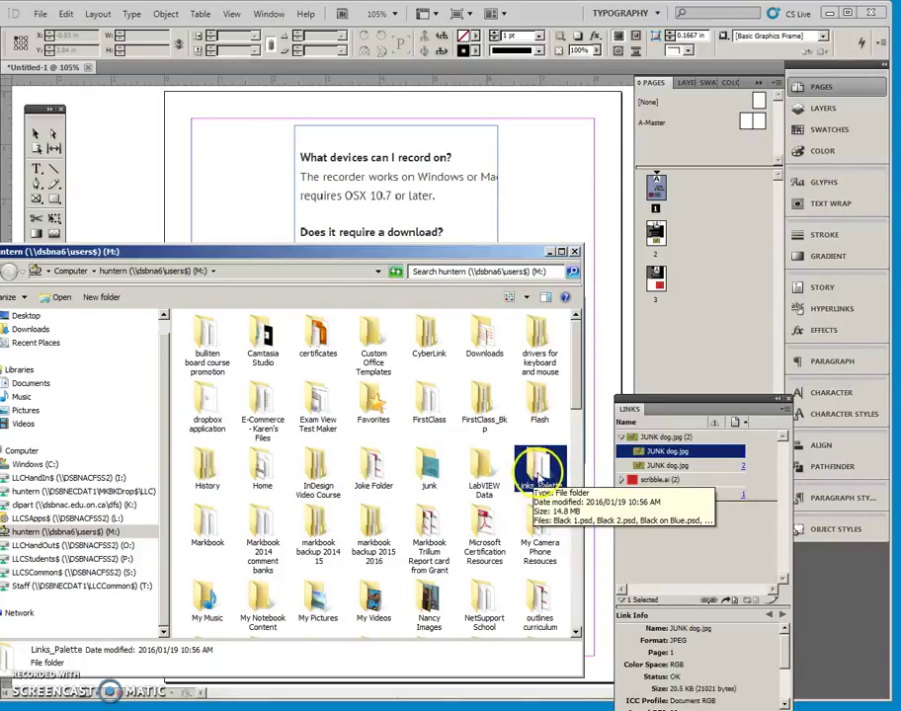
{"action": "left_click", "coordinate": [553, 491]}
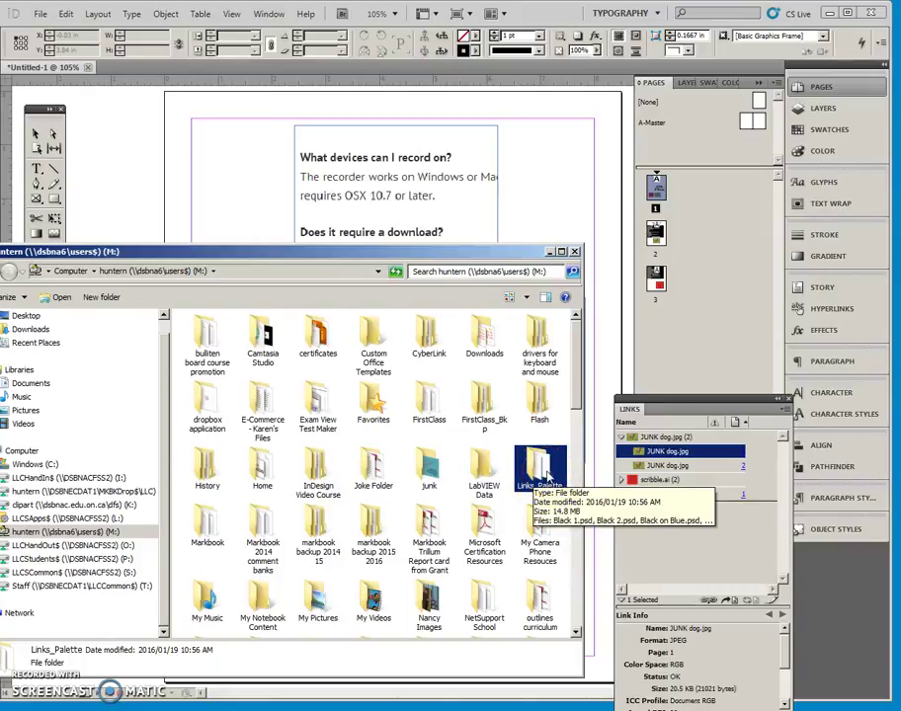
{"action": "left_click", "coordinate": [548, 478]}
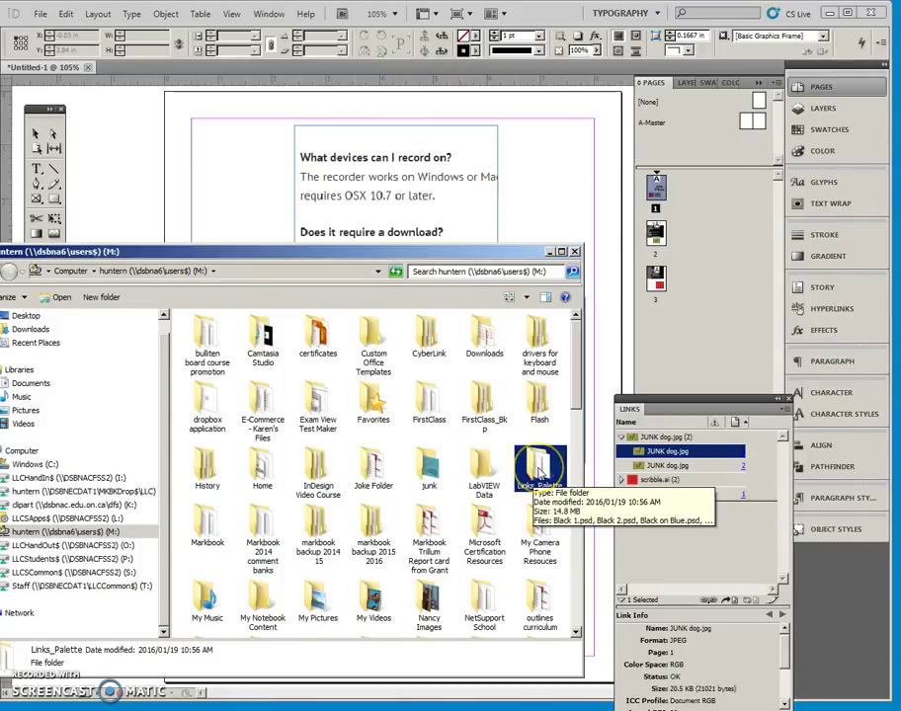
{"action": "double_click", "coordinate": [538, 478]}
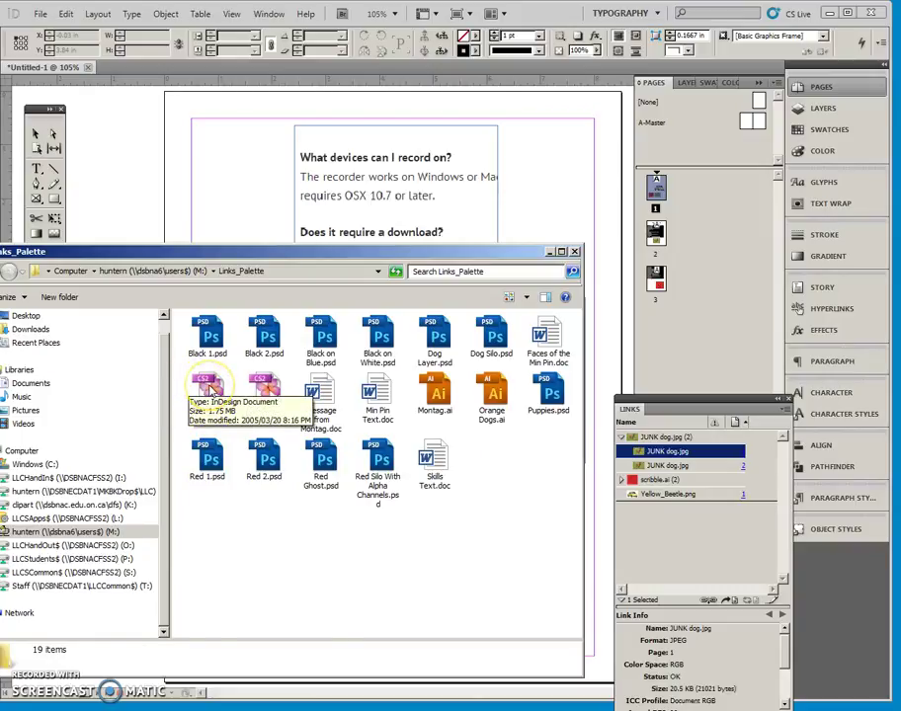
{"action": "double_click", "coordinate": [207, 387]}
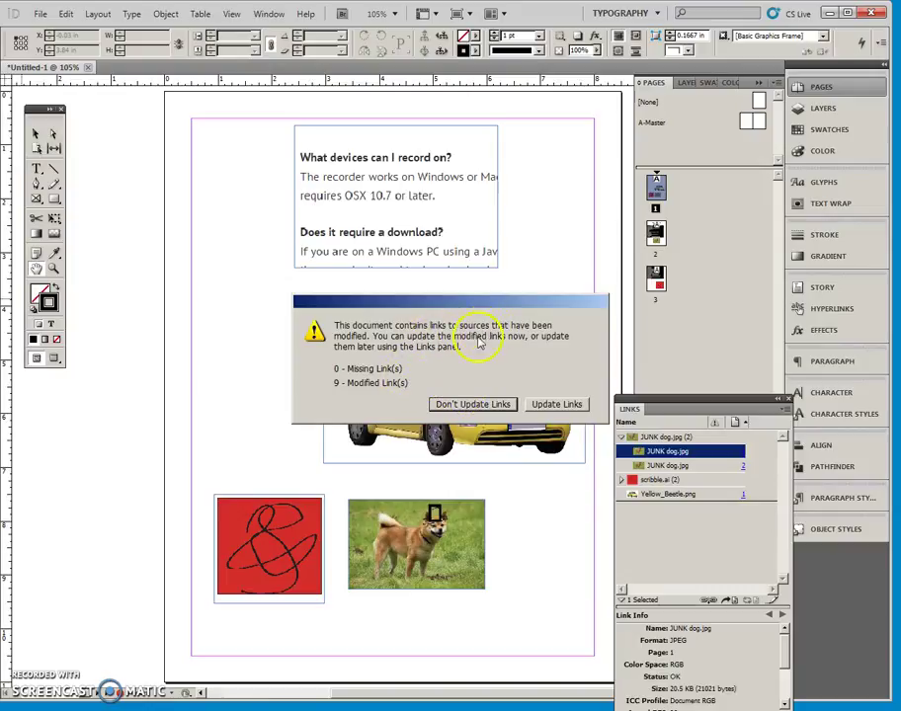
Step: Open ID 6-1.indd with its nine modified links left un-updated
{"action": "left_click", "coordinate": [473, 404]}
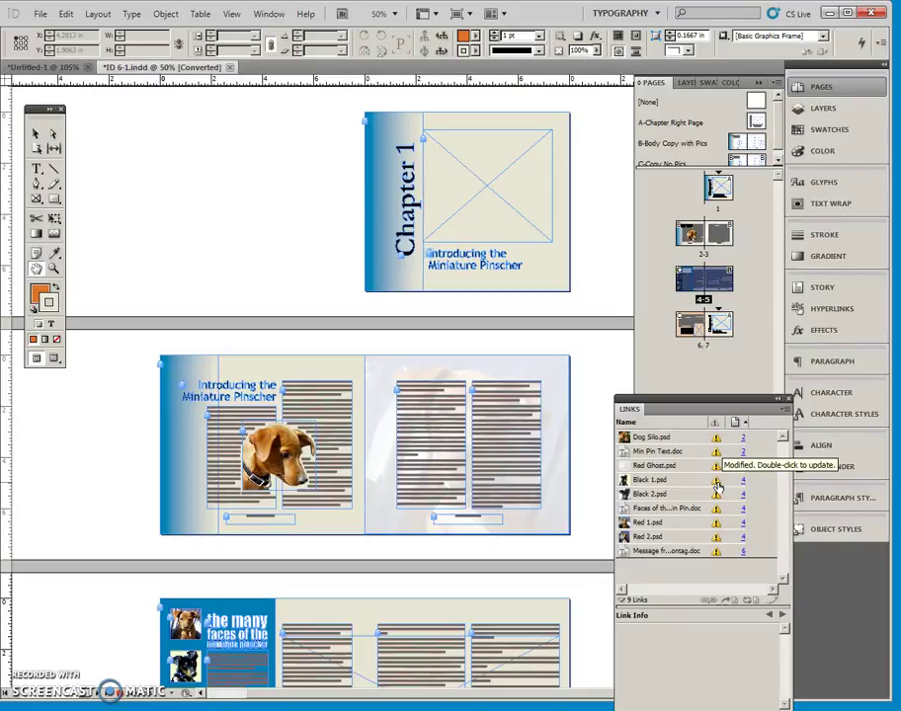
Step: Update Dog Silo.psd and decline updating Min Pin Text.doc
{"action": "left_click", "coordinate": [717, 438]}
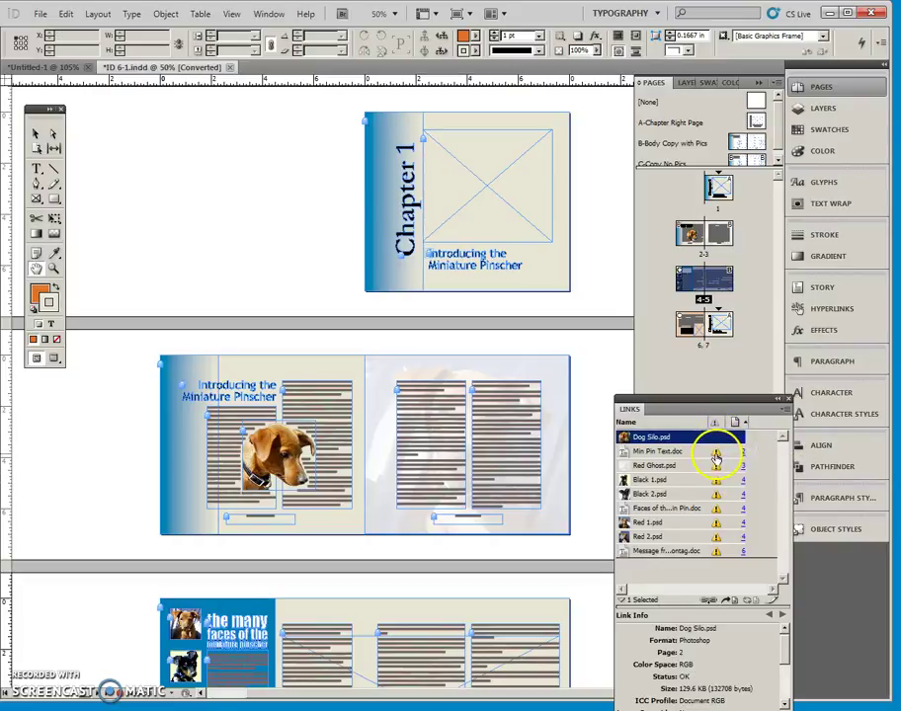
{"action": "double_click", "coordinate": [717, 453]}
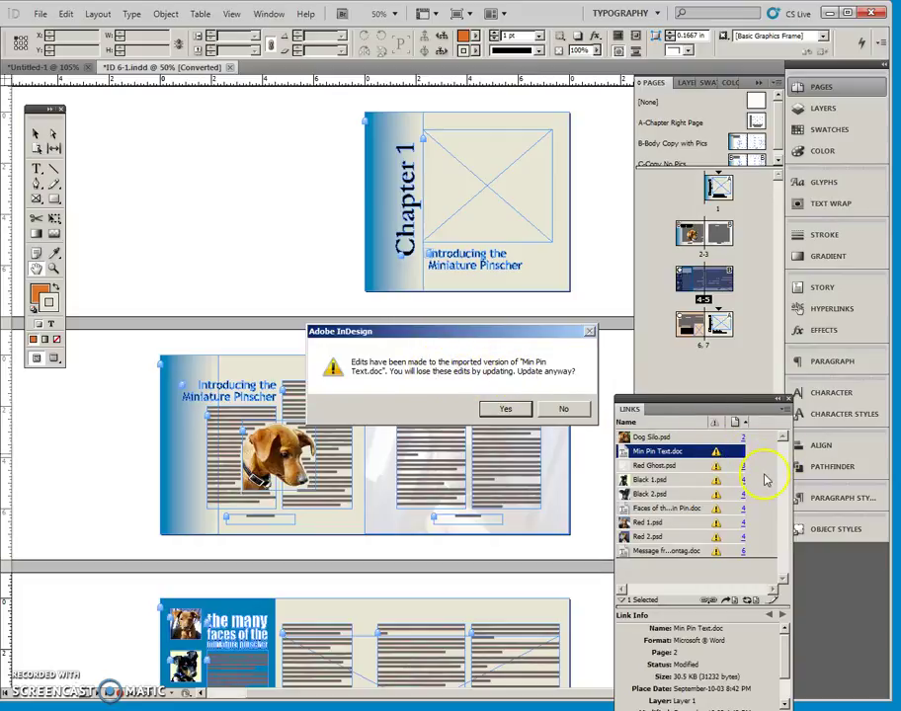
{"action": "left_click", "coordinate": [563, 408]}
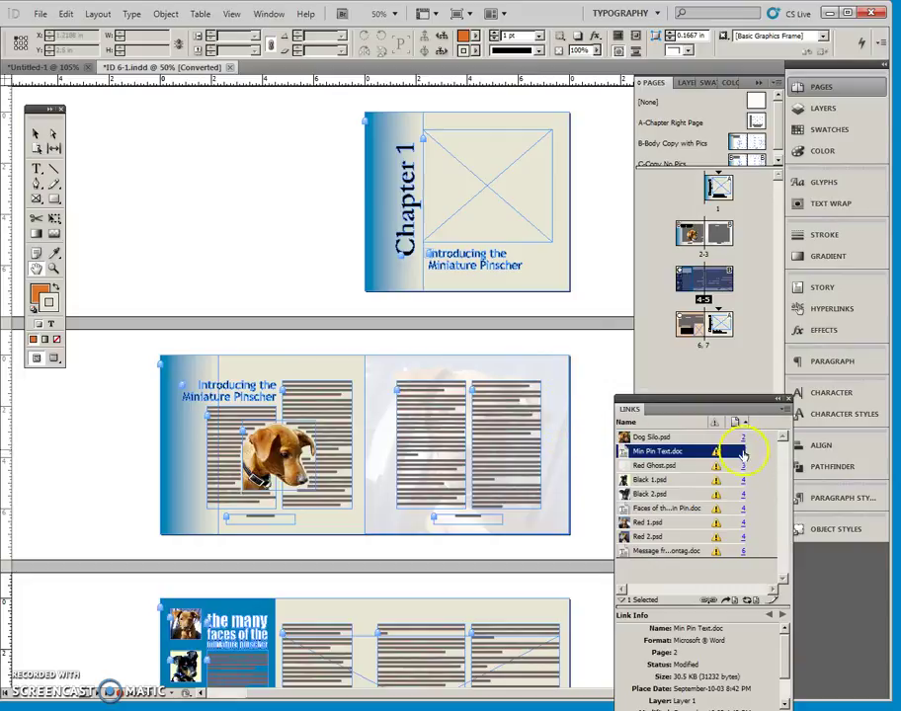
Step: Update the Red Ghost, Black 1, Black 2, Red 1 and Red 2 .psd links
{"action": "double_click", "coordinate": [718, 469]}
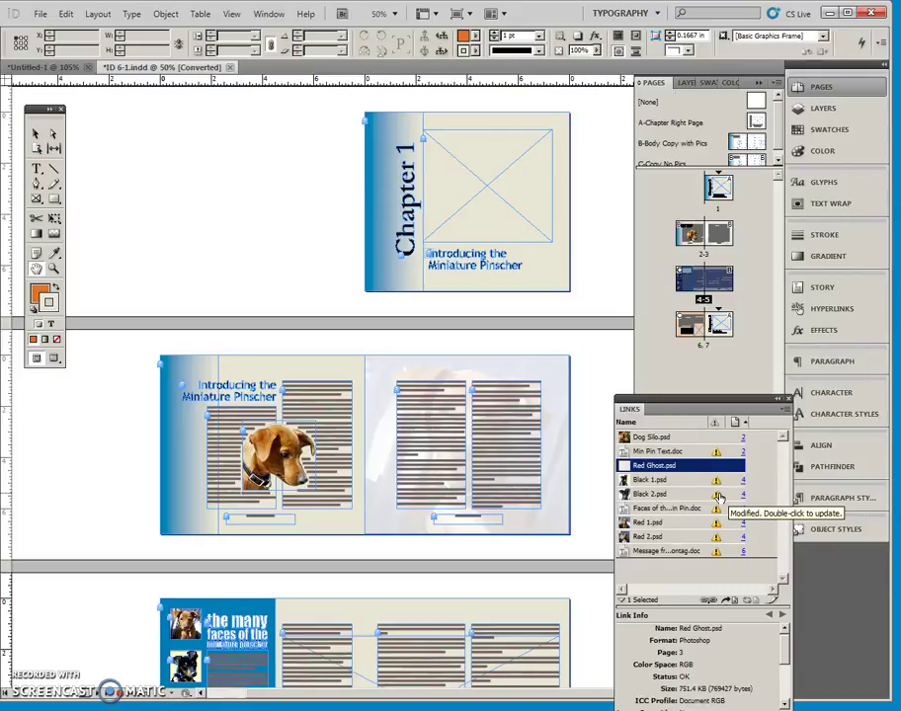
{"action": "left_click", "coordinate": [718, 483]}
{"action": "double_click", "coordinate": [718, 483]}
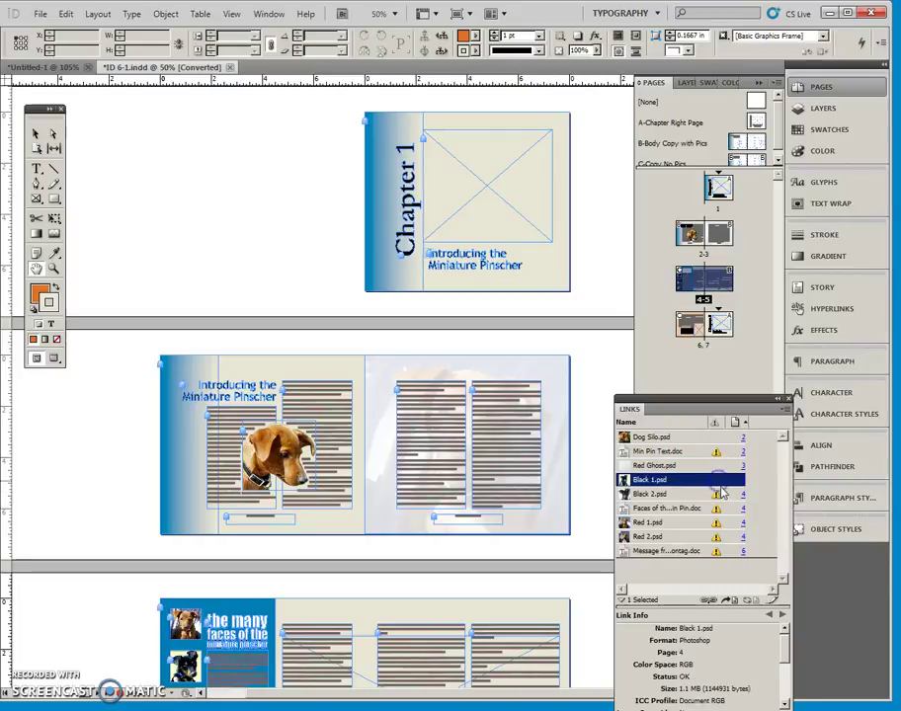
{"action": "double_click", "coordinate": [720, 496]}
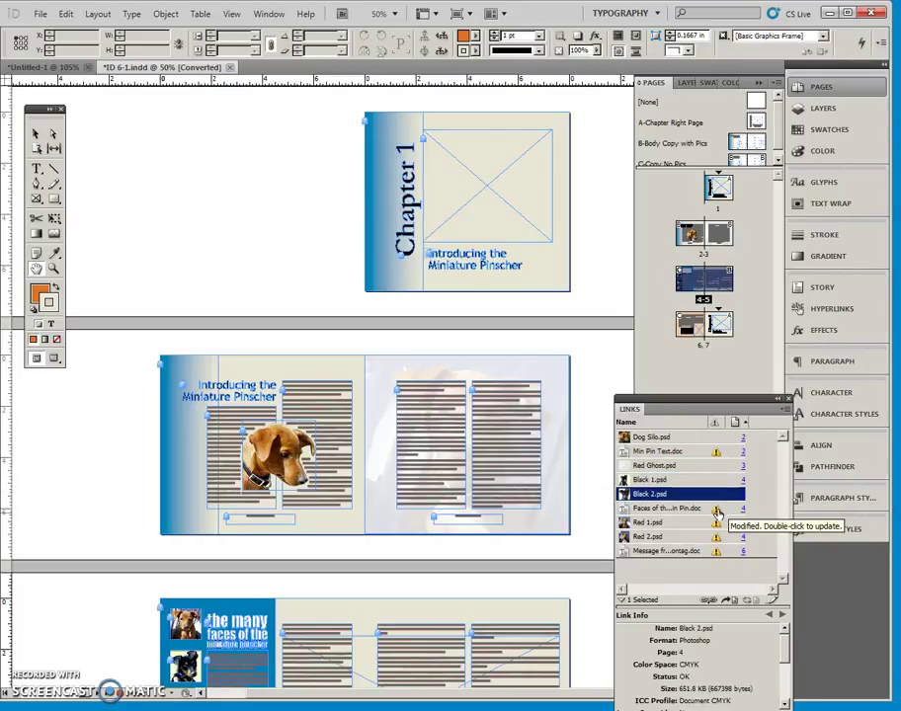
{"action": "left_click", "coordinate": [718, 532]}
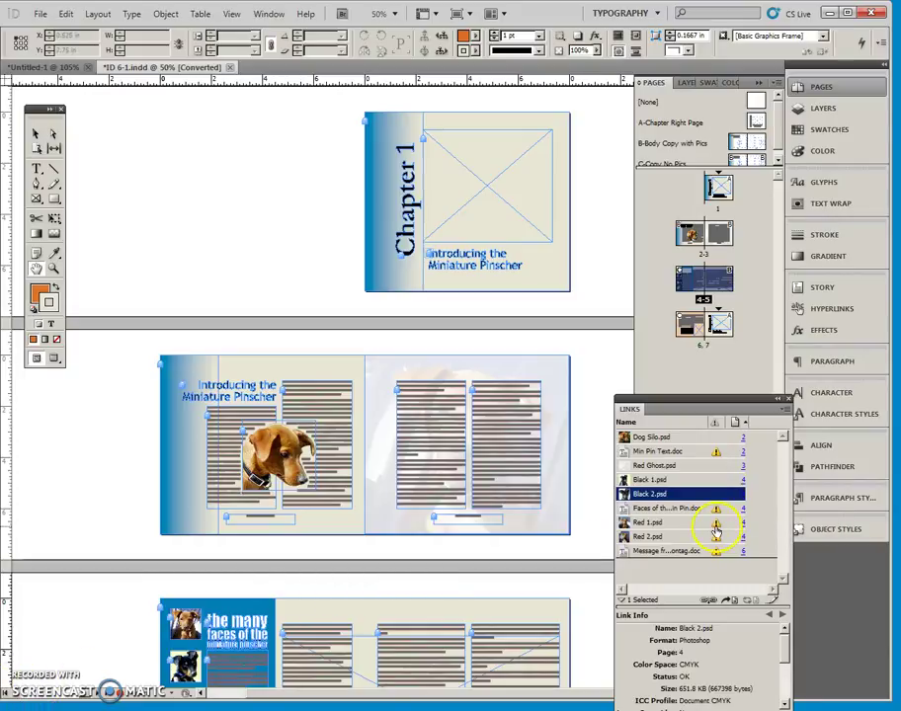
{"action": "double_click", "coordinate": [716, 522]}
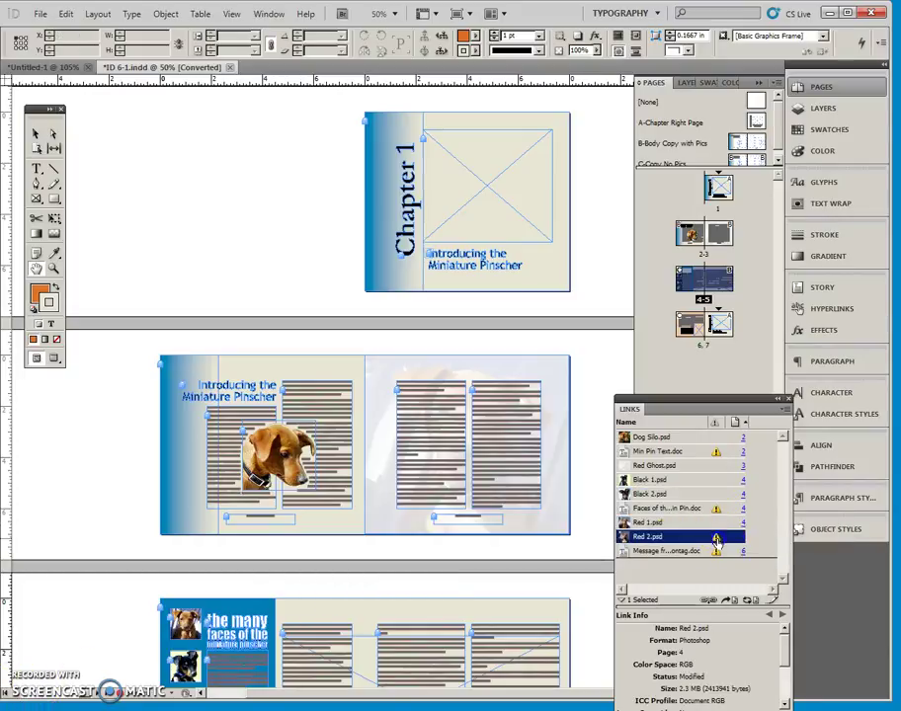
{"action": "double_click", "coordinate": [716, 538]}
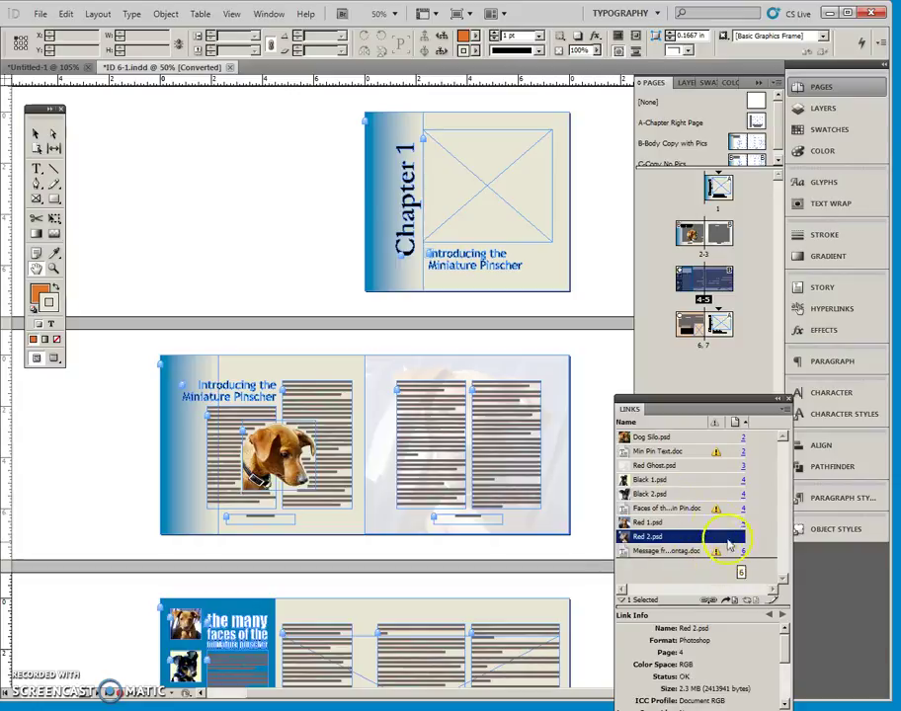